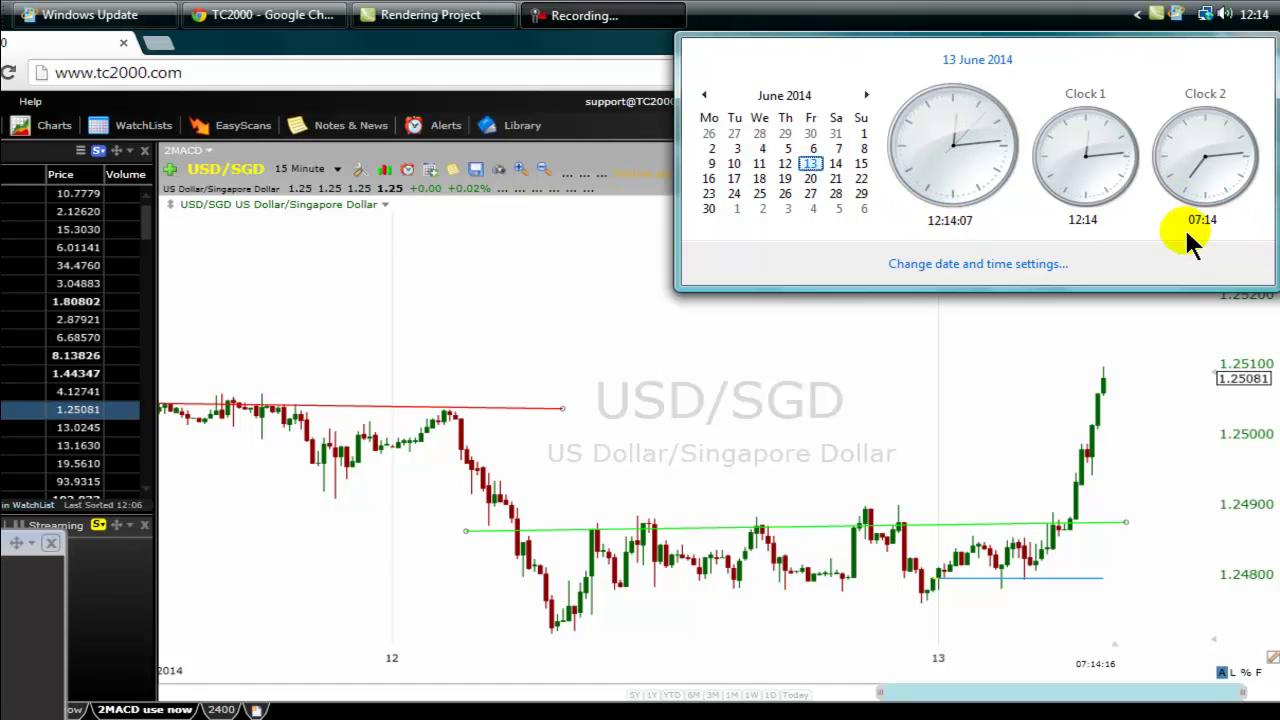
Close the clock pop-up and bring the Drawing Tools palette fully into view over the USD/SGD chart.
left_click(831, 415)
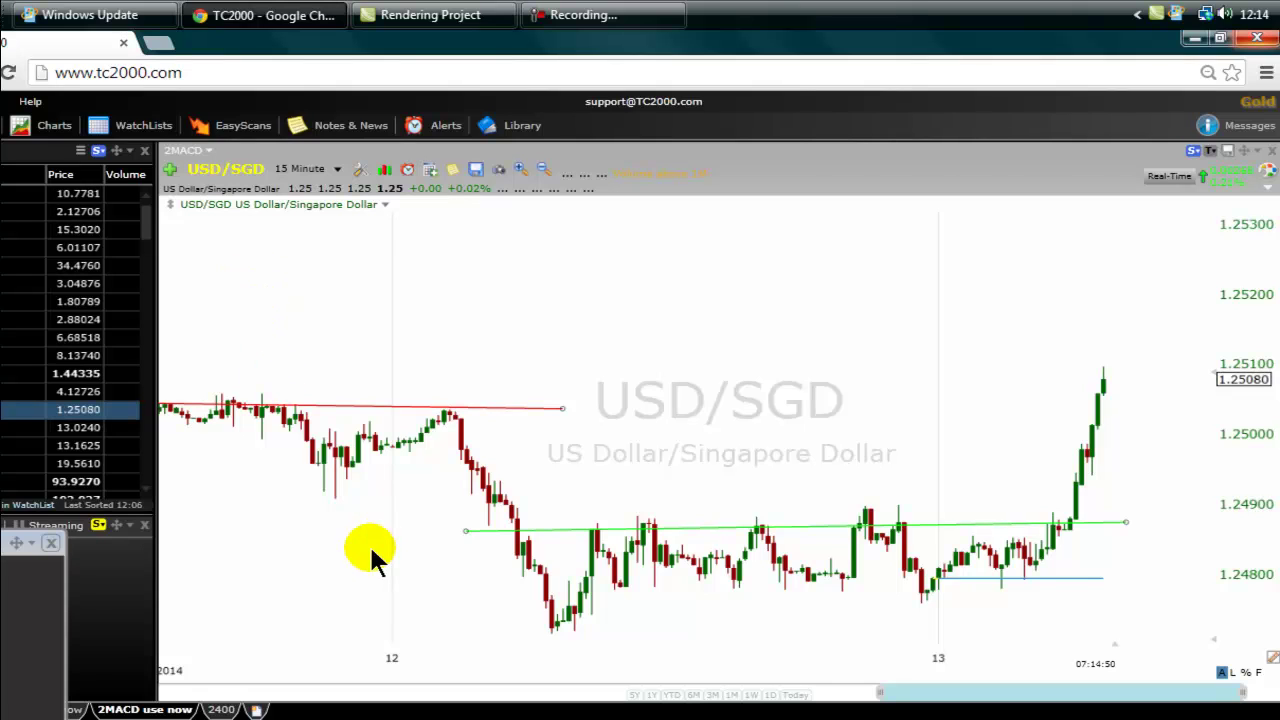
left_click(30, 546)
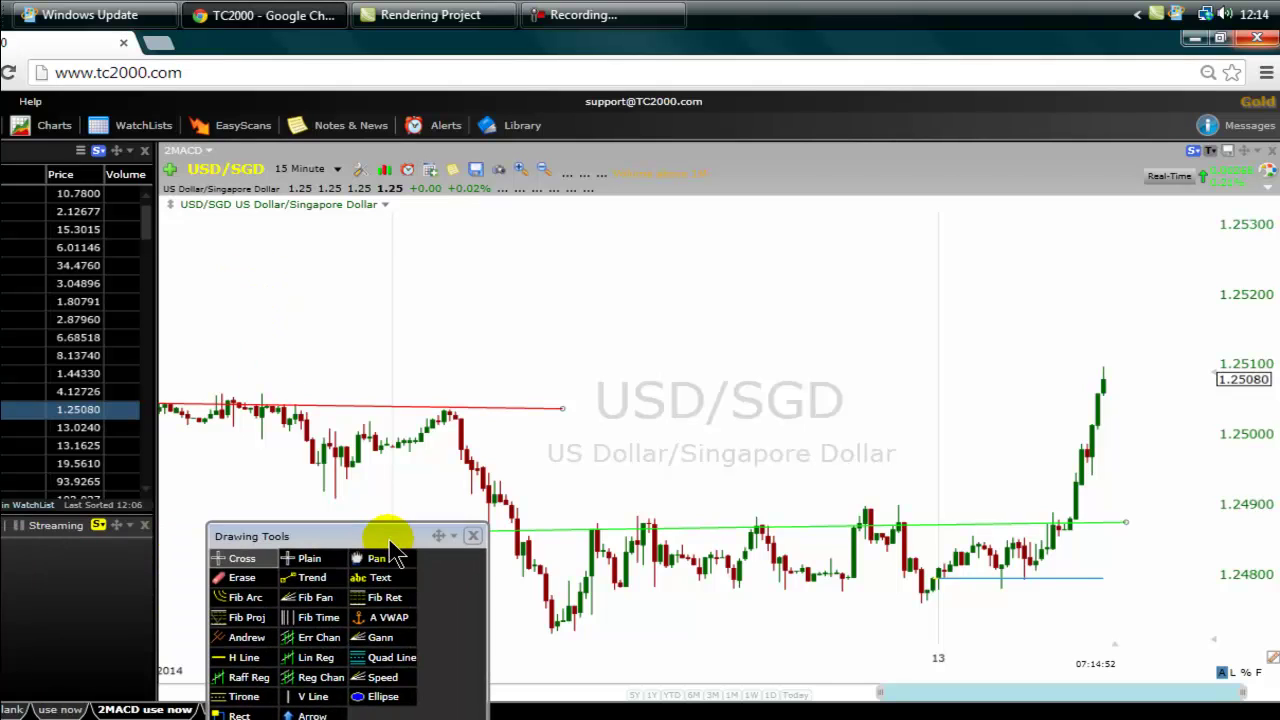
Draw a nearly horizontal trend line at about 1.2517 and move it just above the latest candle, to about 1.2513.
left_click(308, 577)
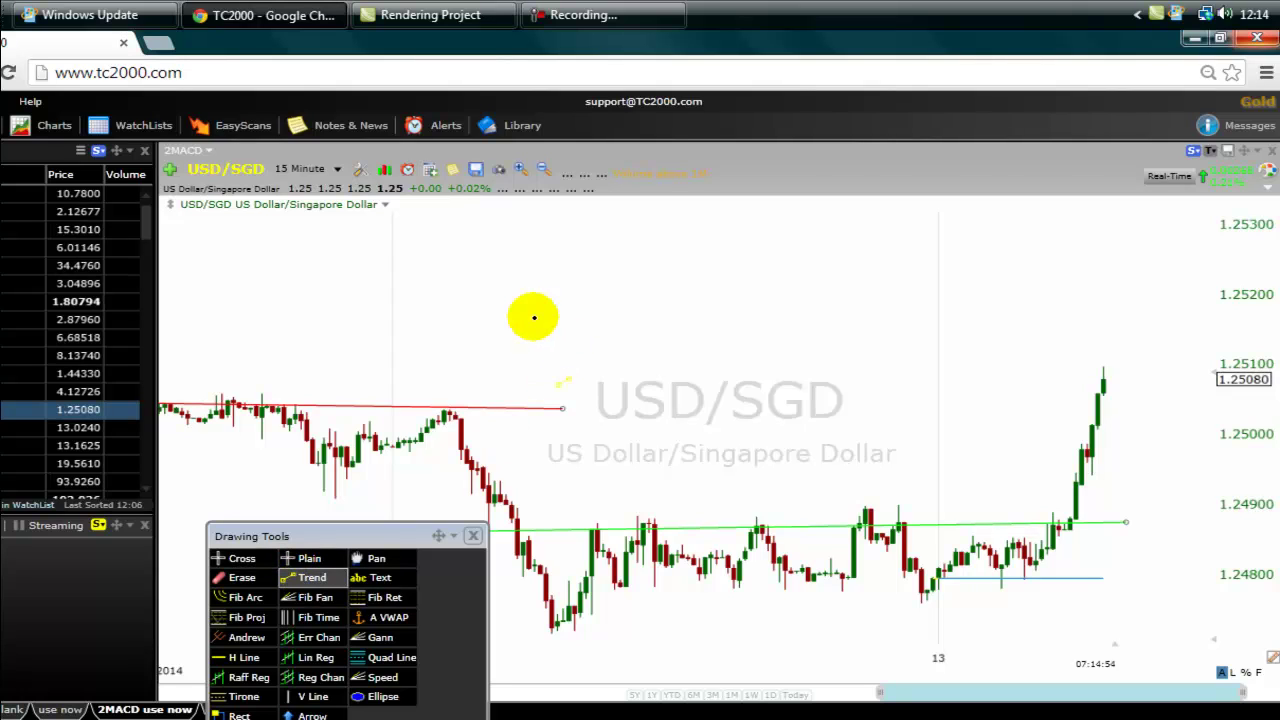
left_click_drag(499, 315, 710, 314)
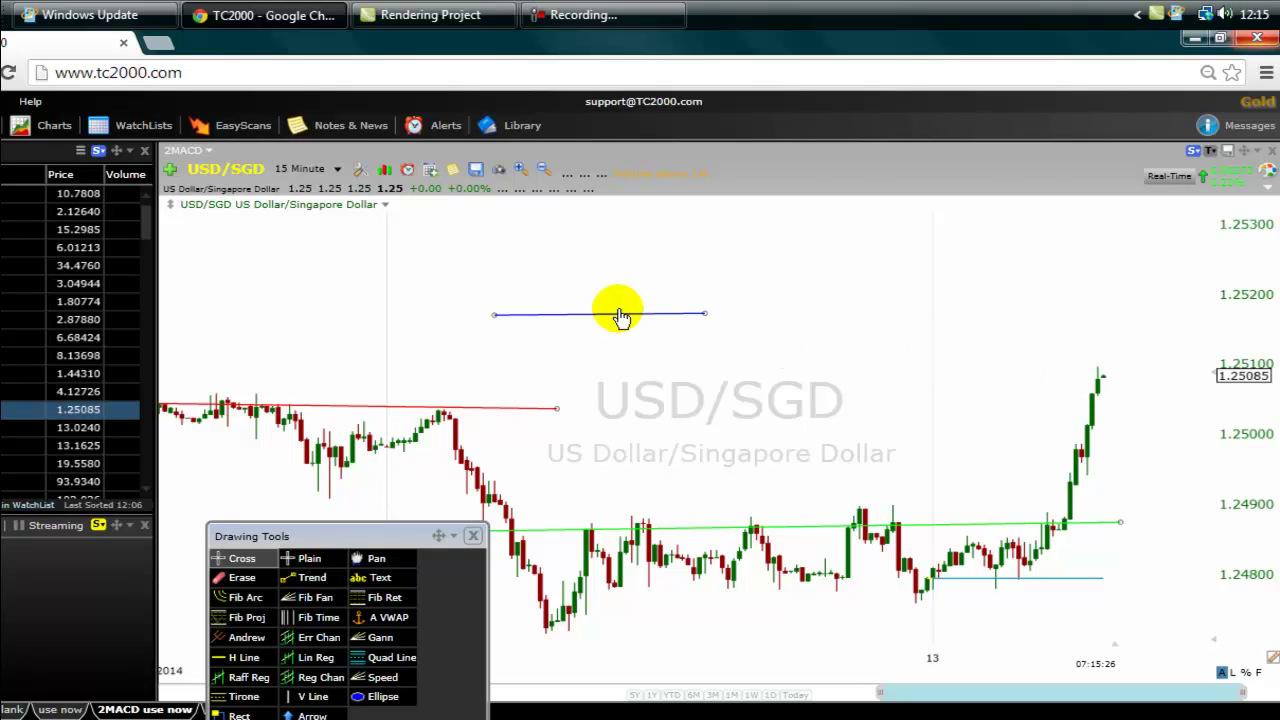
left_click_drag(617, 314, 1116, 353)
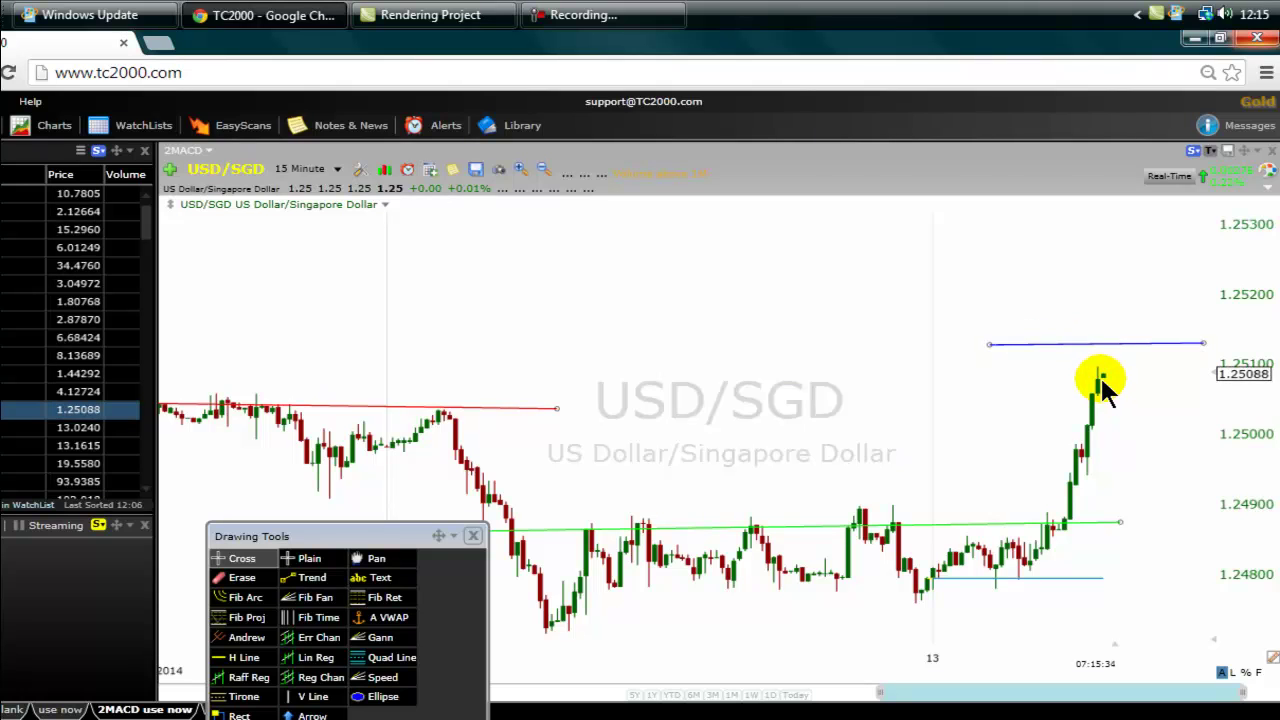
Delete the blue trend line above the latest candle.
mouse_move(1108, 354)
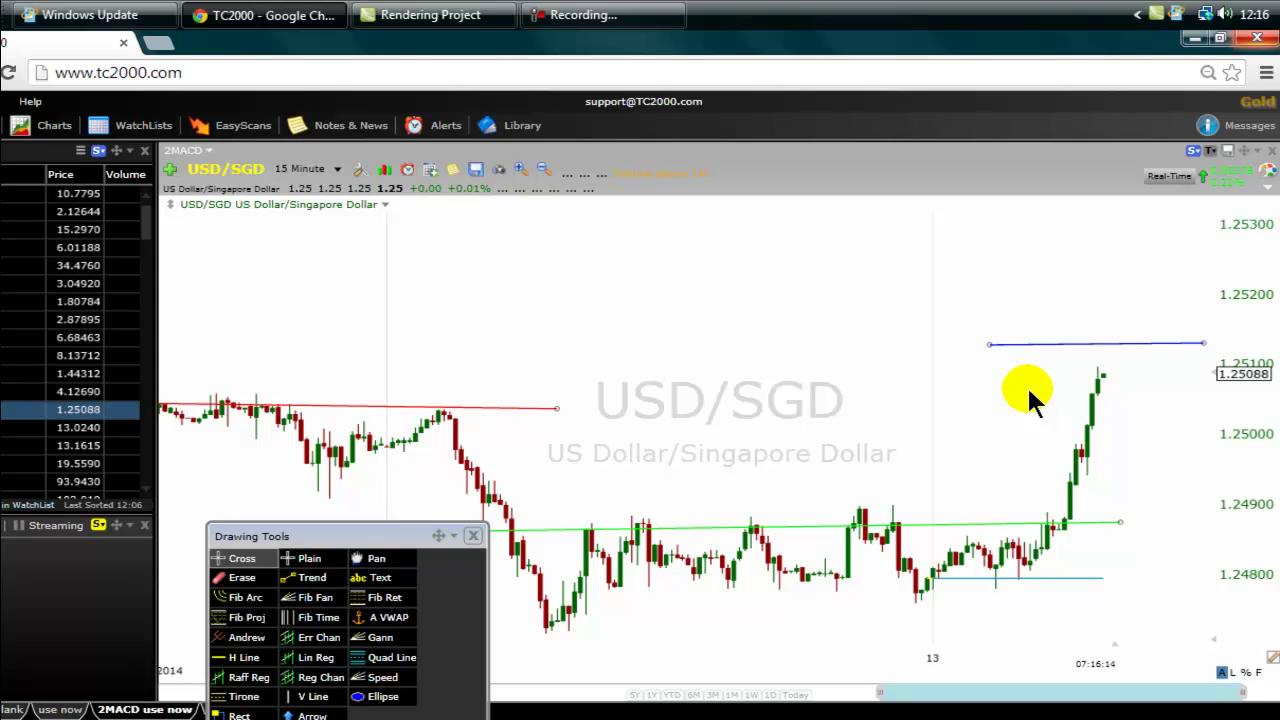
right_click(1048, 348)
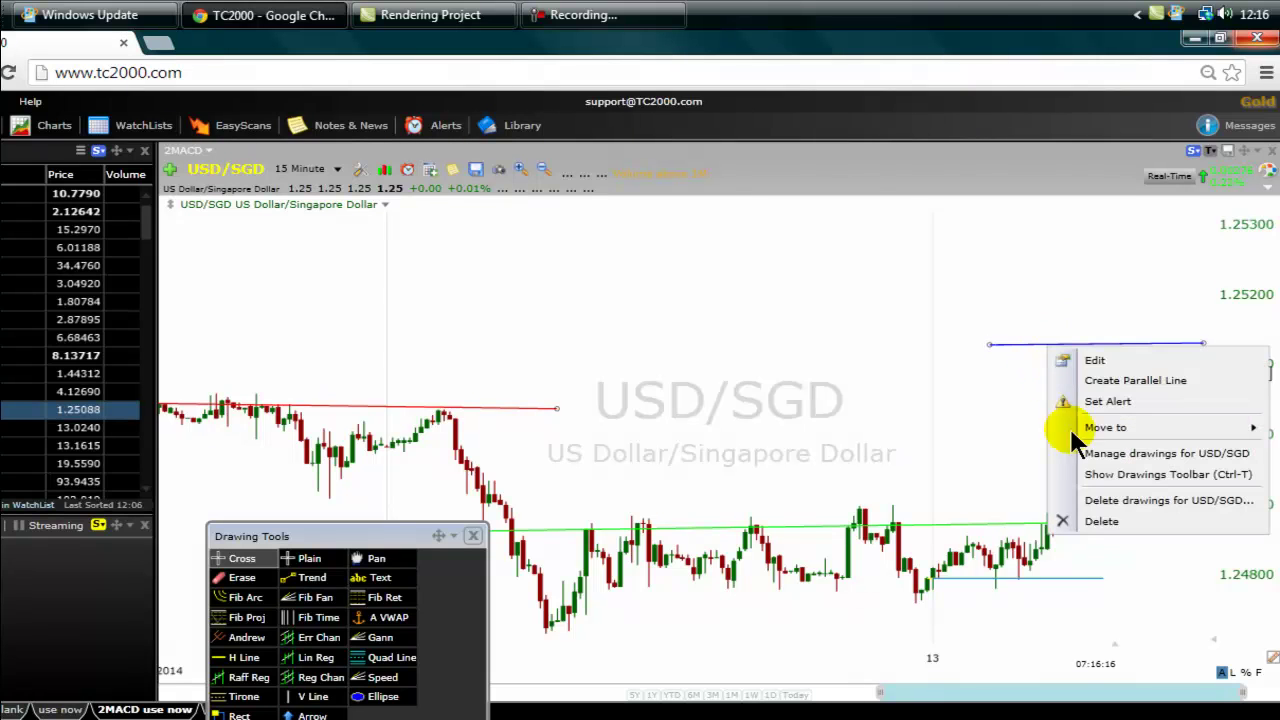
left_click(1066, 516)
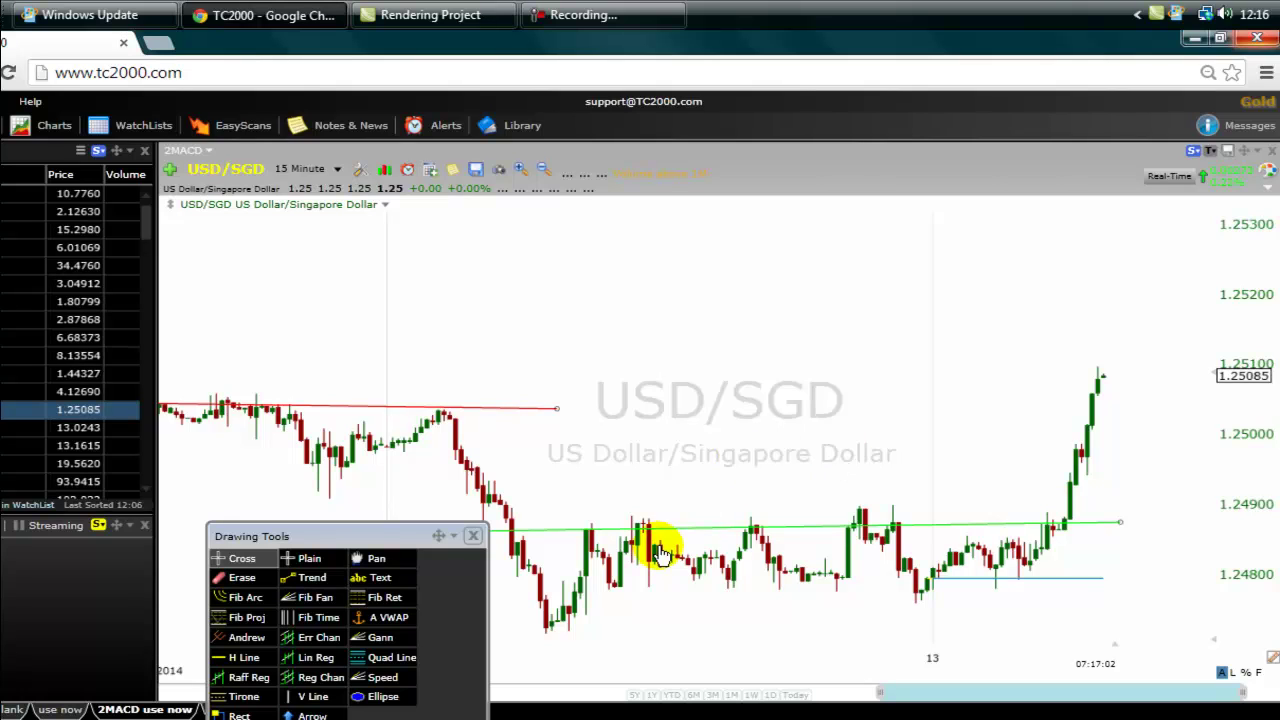
Draw a horizontal trend line above the latest candles at about 1.2515 and lower it across them to about 1.2506.
left_click(305, 578)
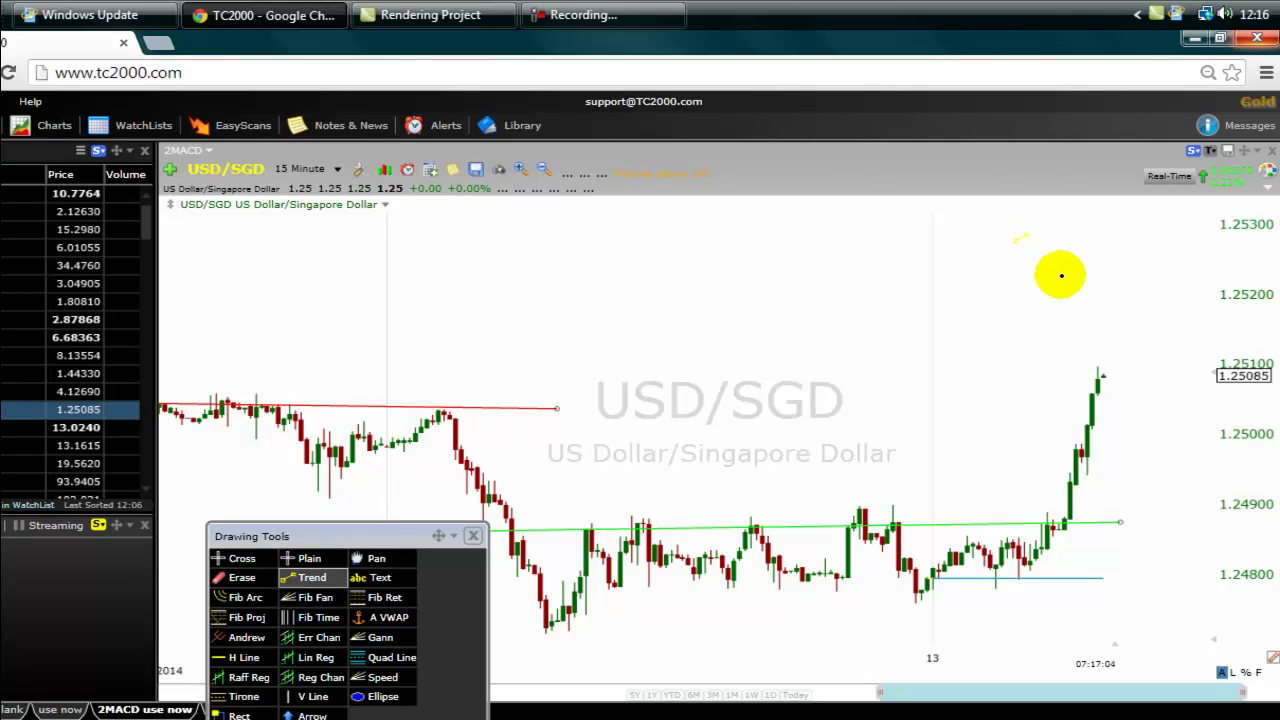
mouse_move(966, 325)
left_mouse_down()
mouse_move(1198, 315)
mouse_move(1214, 327)
left_mouse_up()
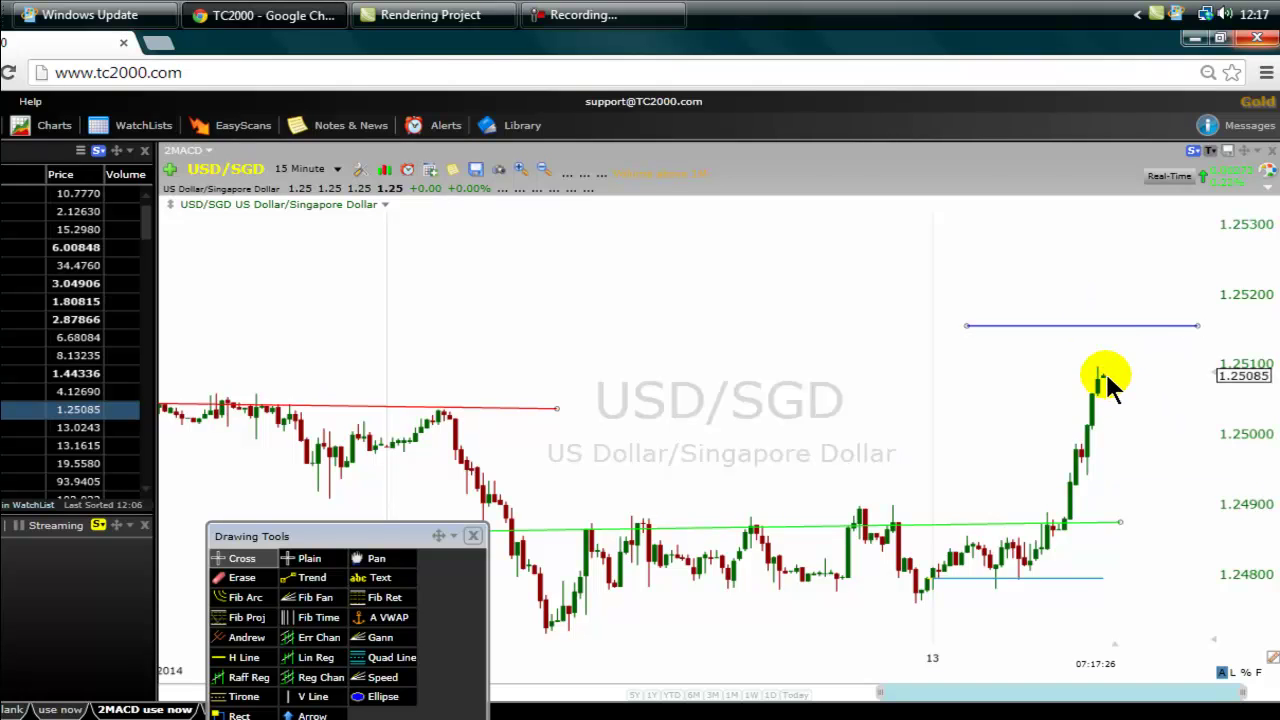
left_click_drag(1095, 333, 1100, 394)
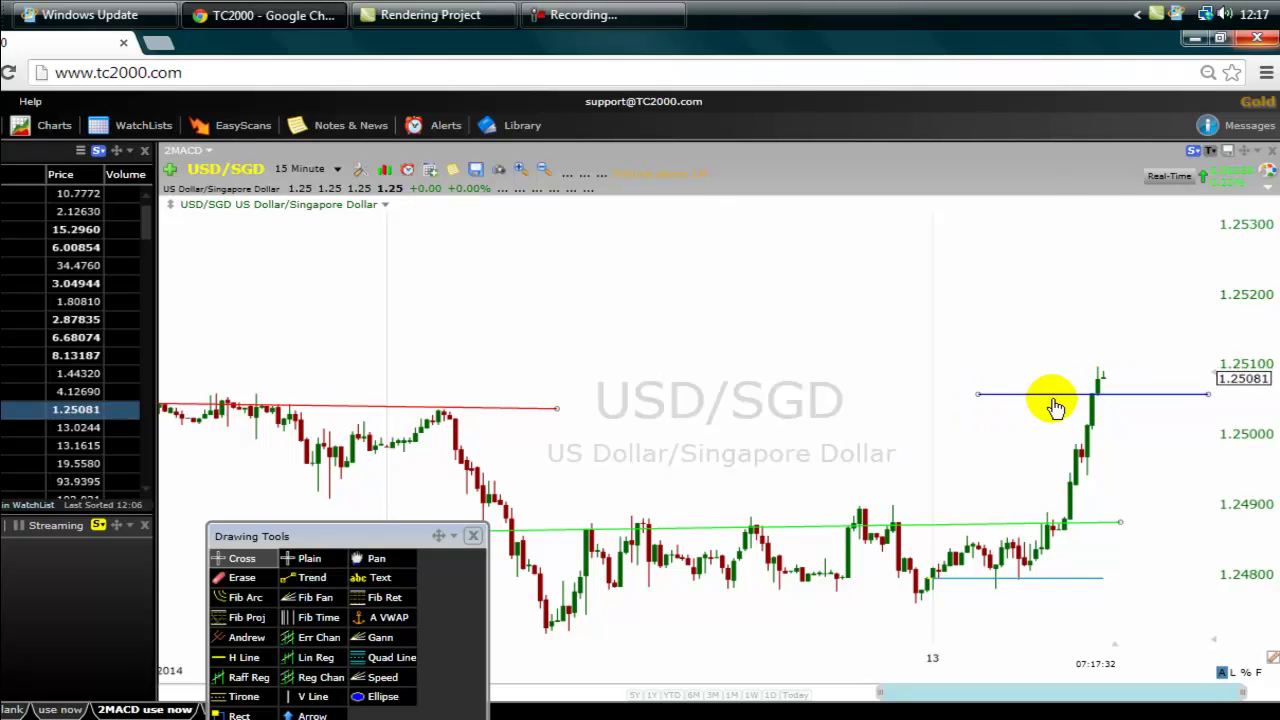
left_click(1100, 396)
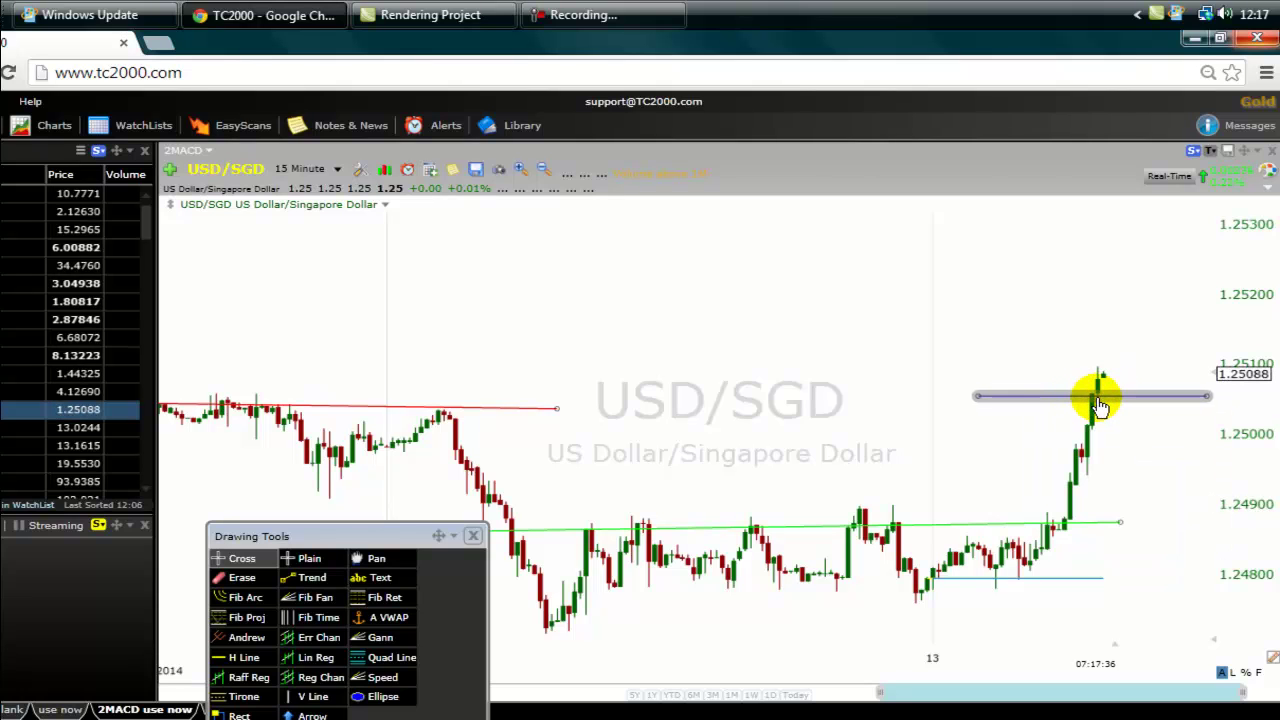
mouse_move(1097, 406)
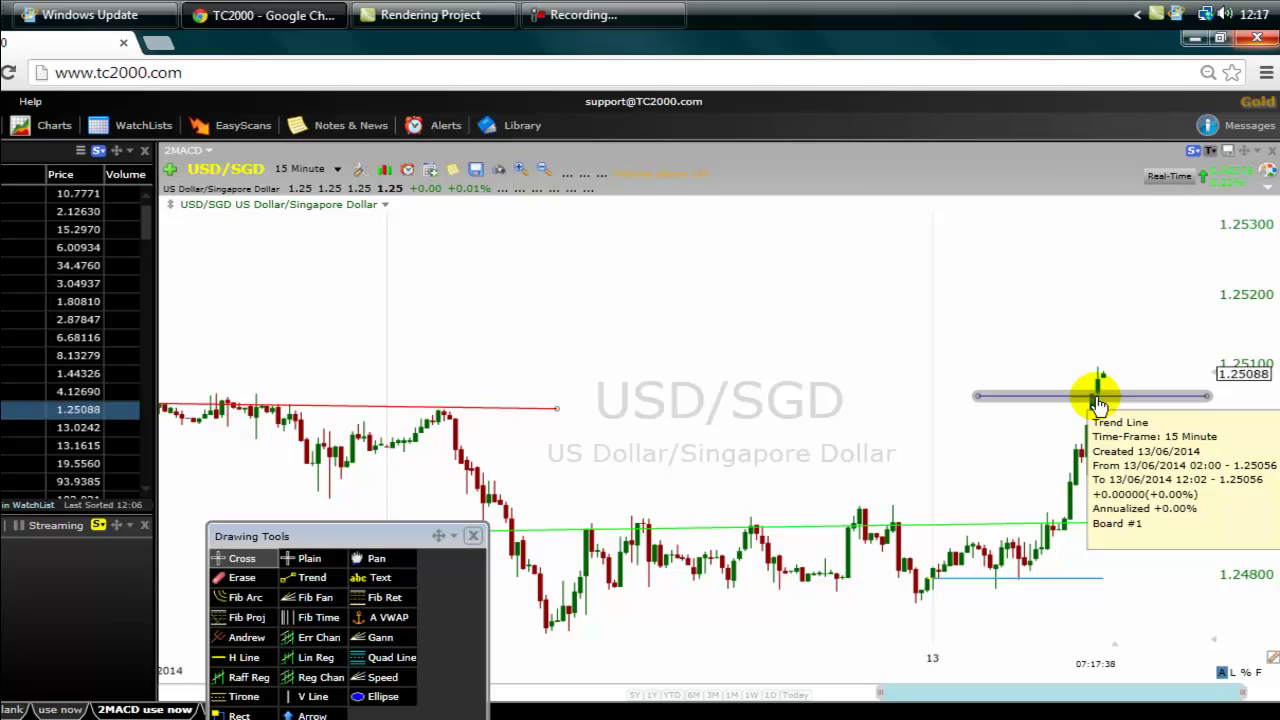
Draw a steep rising trend line beside the latest candles, from about 1.2507 up to about 1.2530.
left_click(310, 577)
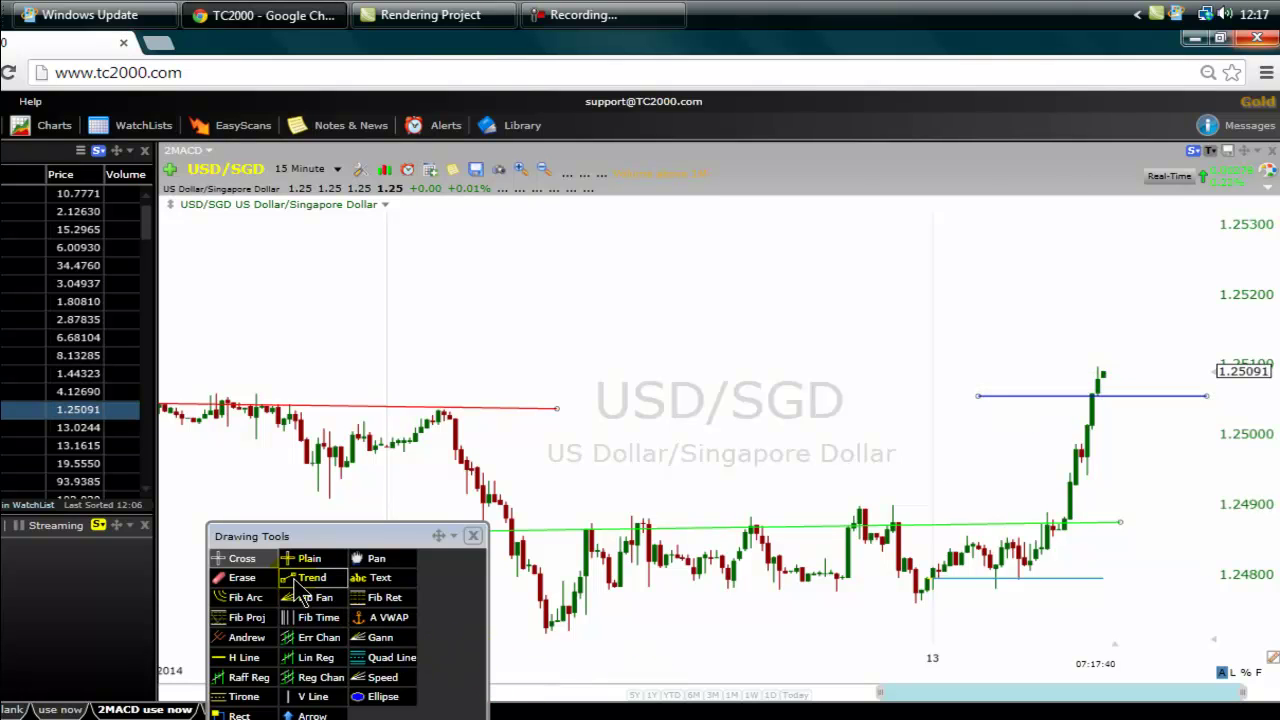
left_click_drag(1047, 386, 1132, 222)
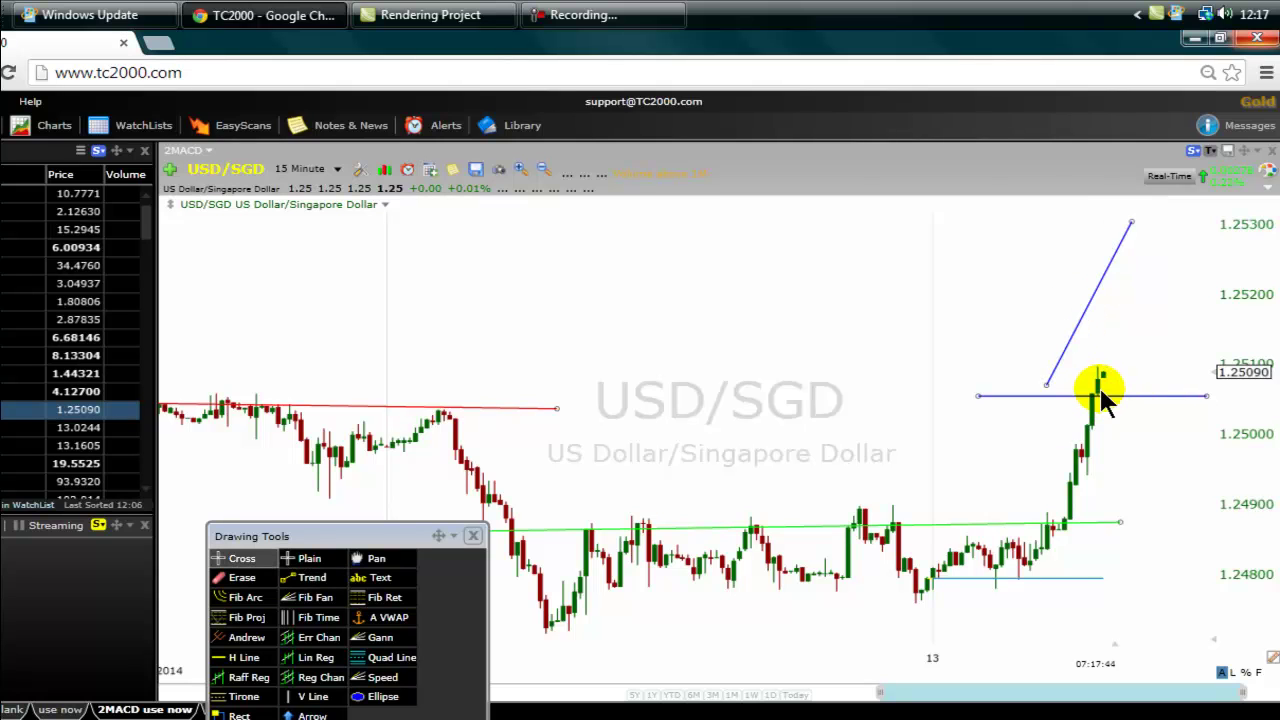
Raise the horizontal blue line to the latest candle's high at about 1.2509, and lower it to about 1.2507.
mouse_move(1100, 400)
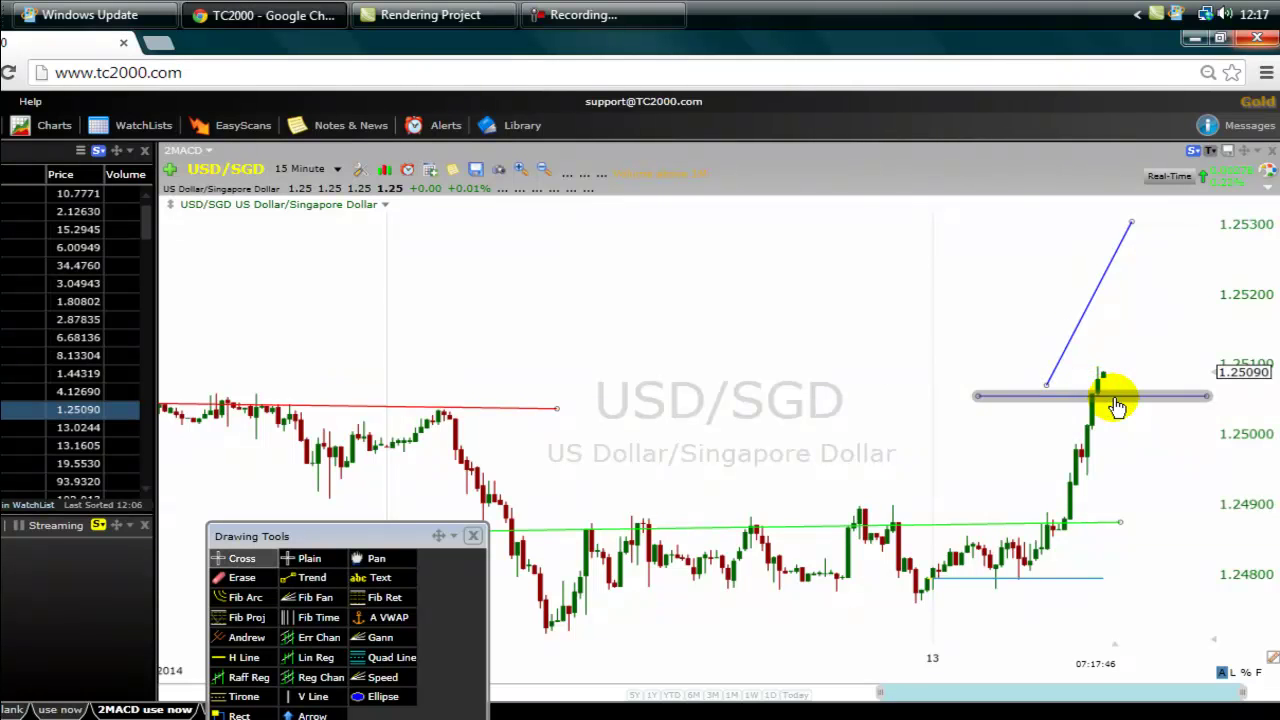
left_click_drag(1102, 396, 1116, 372)
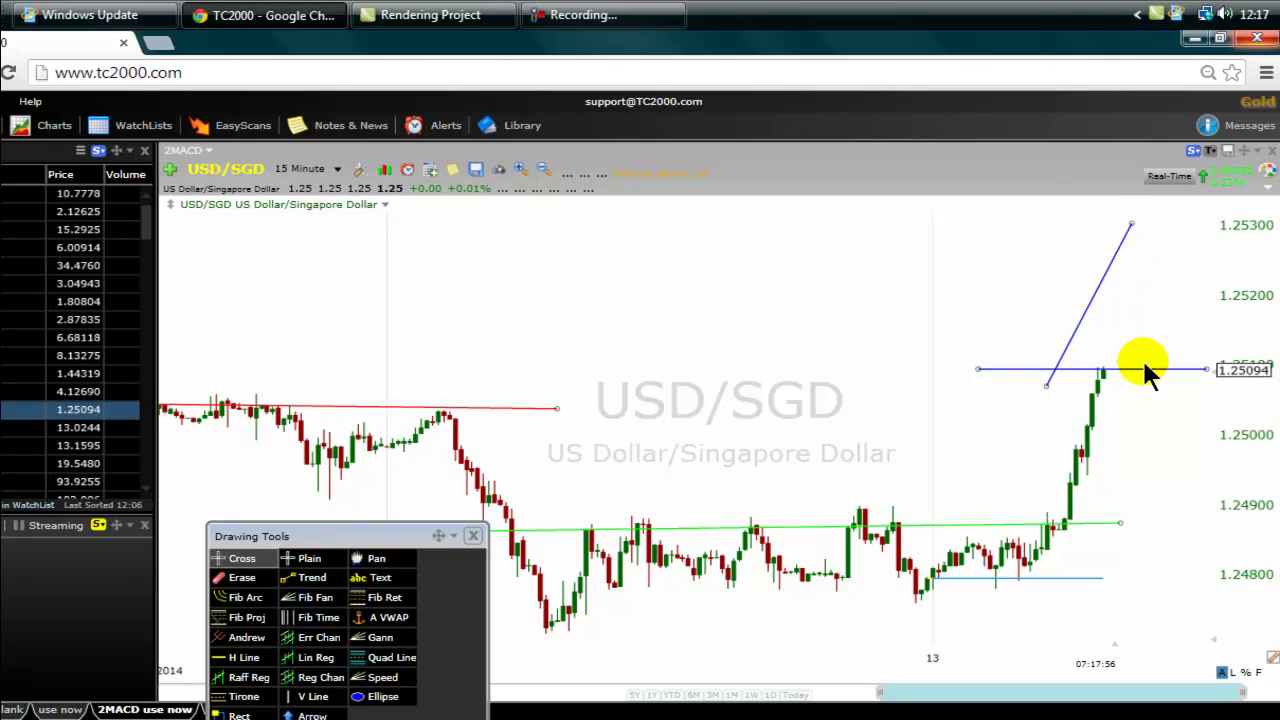
mouse_move(1138, 383)
left_click_drag(1138, 383, 1130, 393)
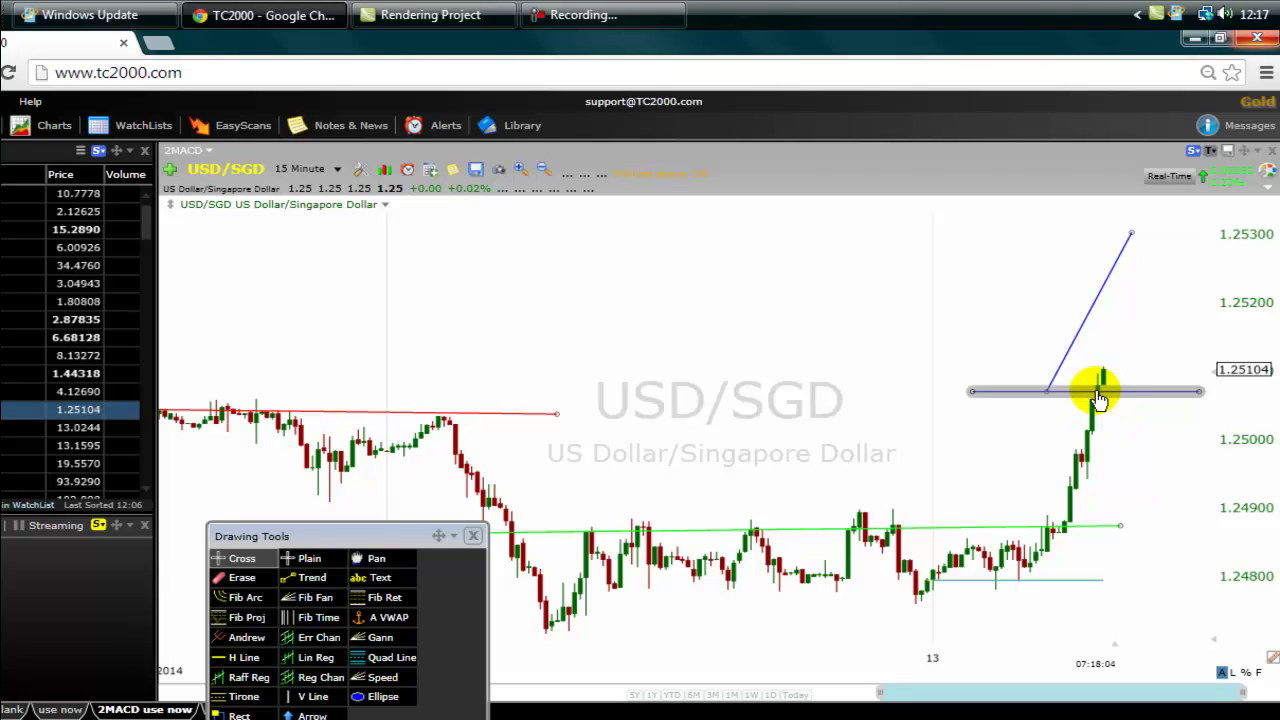
mouse_move(1099, 398)
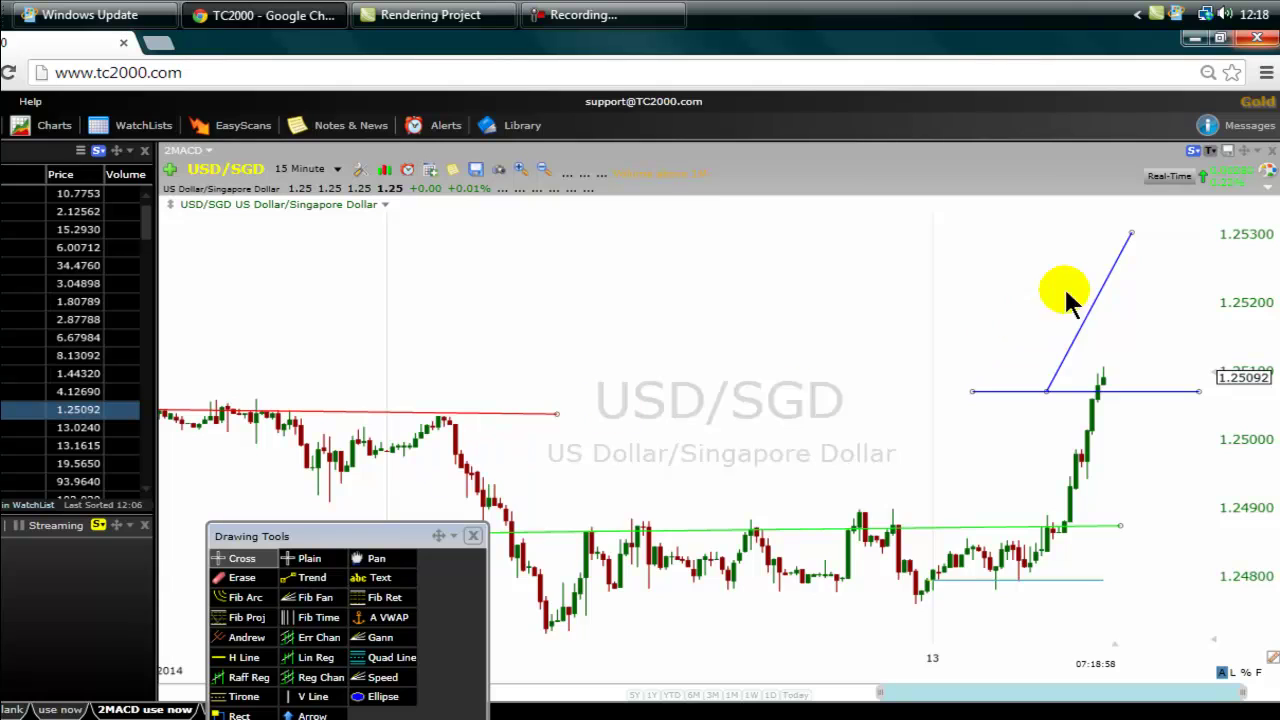
Delete the steep rising blue trend line.
right_click(1088, 312)
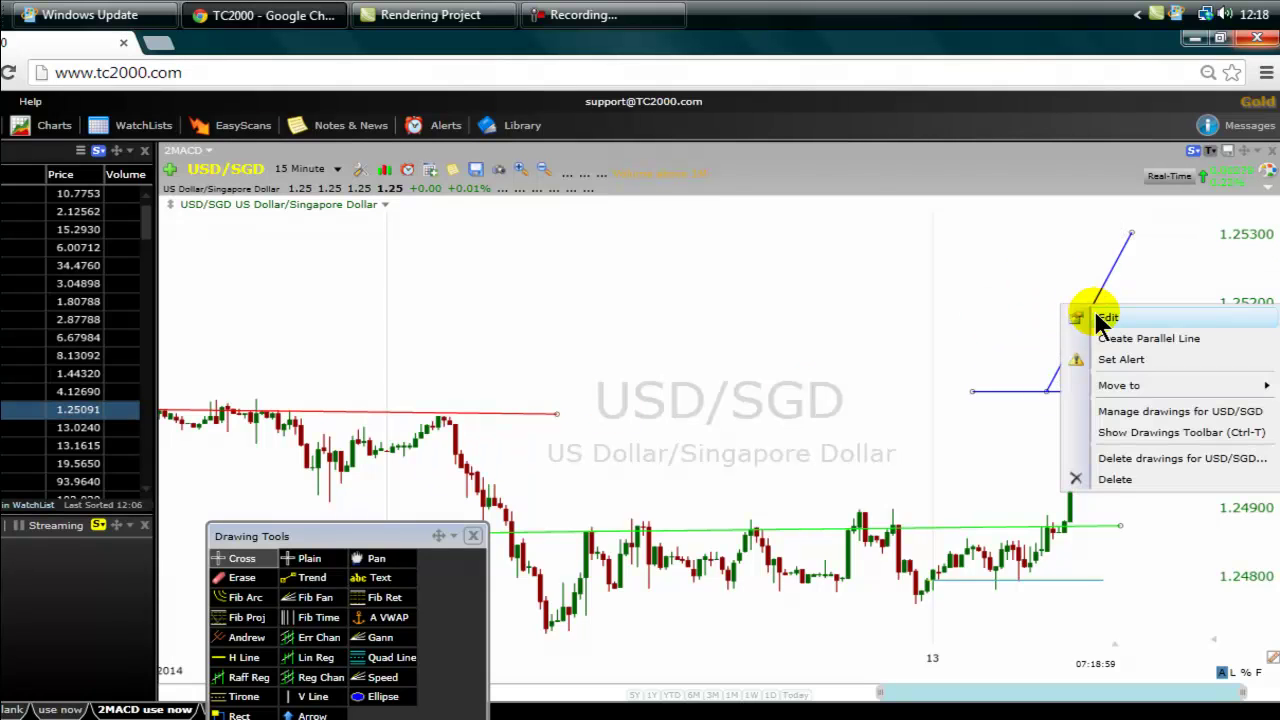
left_click(1104, 477)
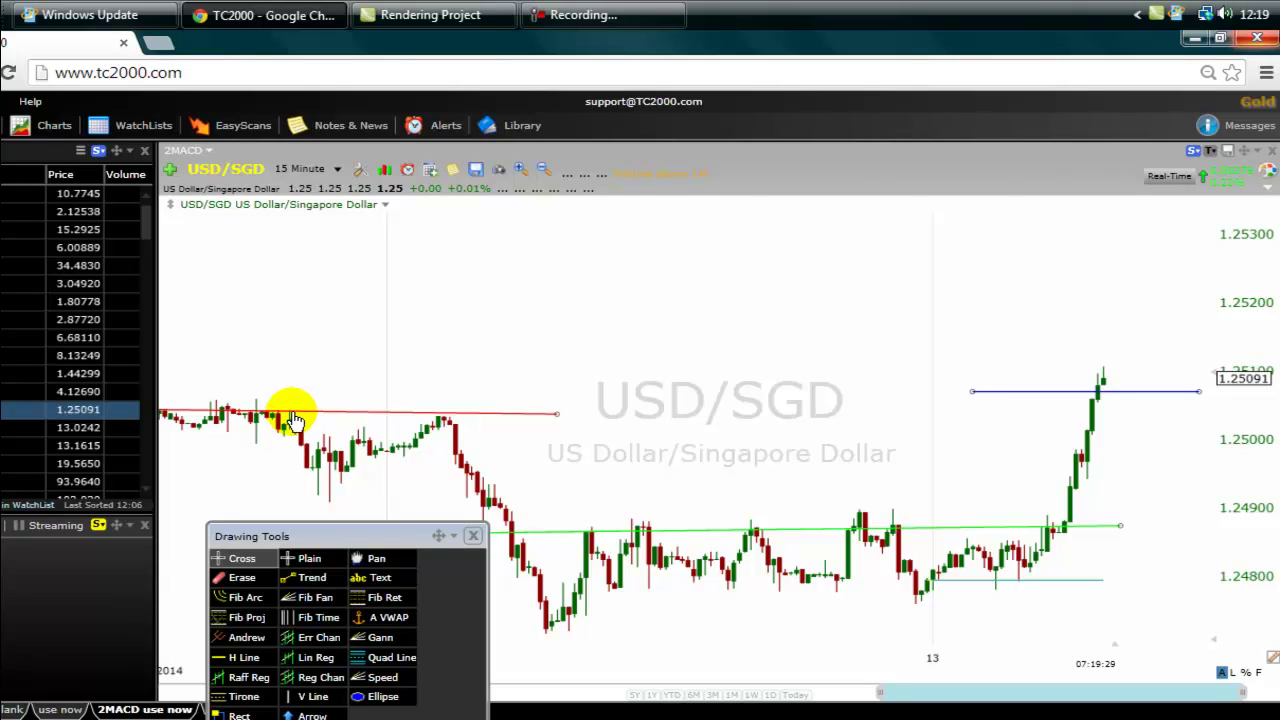
Lower the red trend line in stages to about 1.2500, beneath the early candle cluster.
mouse_move(287, 420)
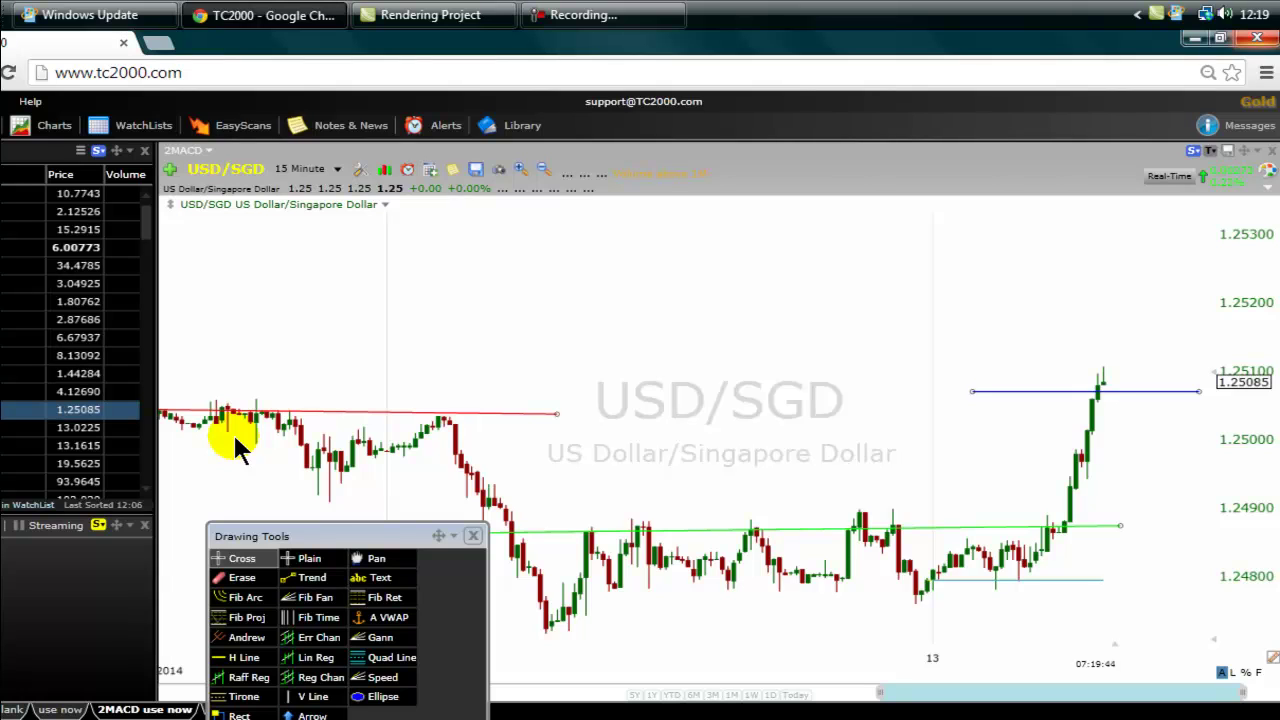
left_click_drag(260, 416, 258, 437)
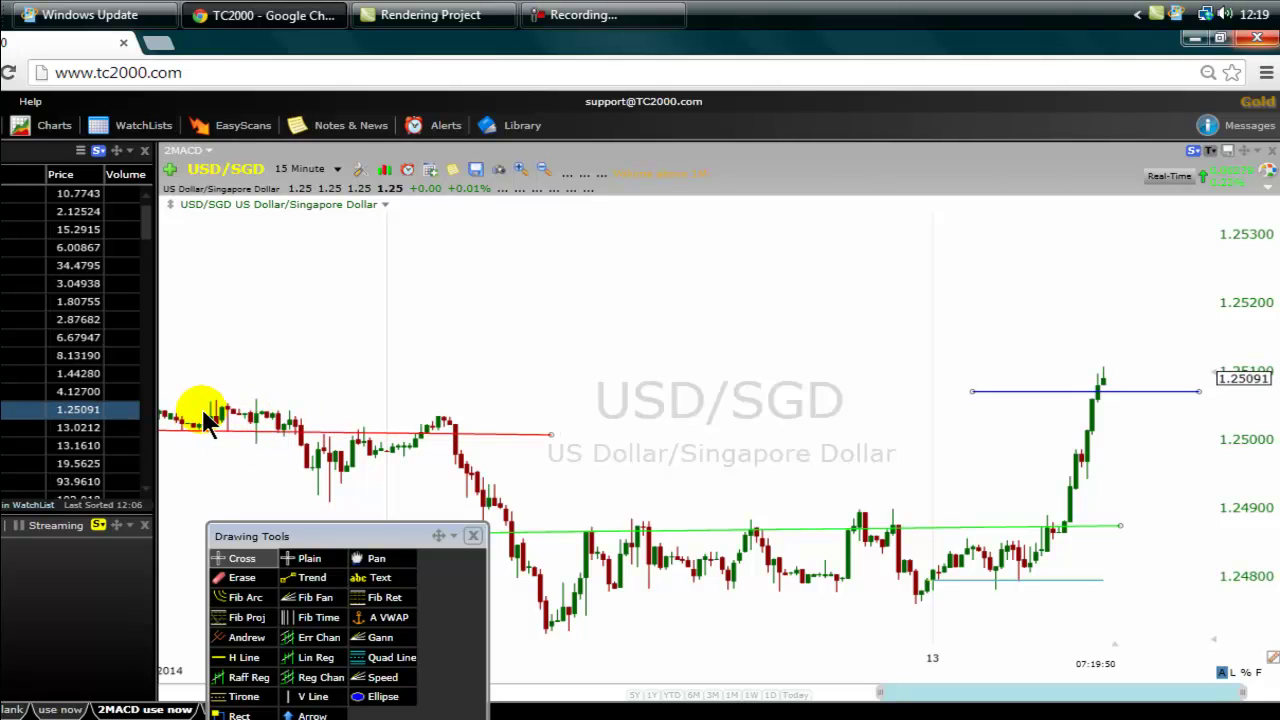
left_click_drag(284, 433, 376, 440)
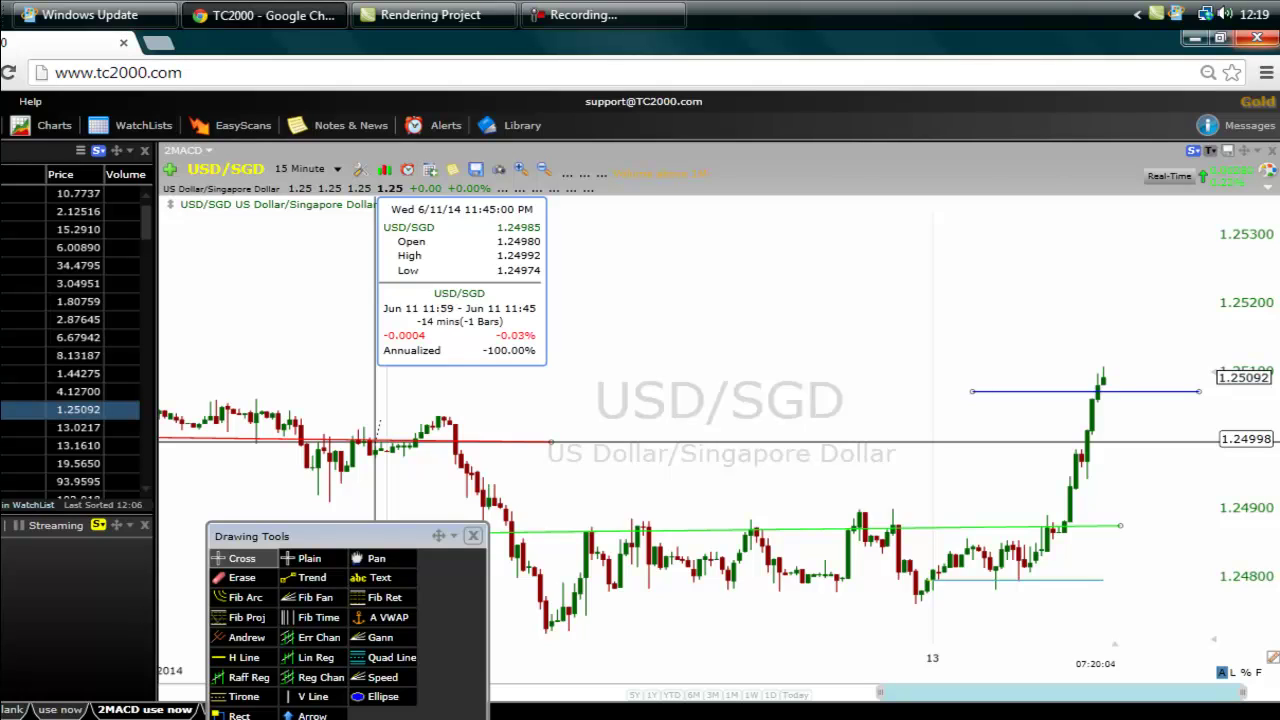
left_click_drag(377, 430, 405, 385)
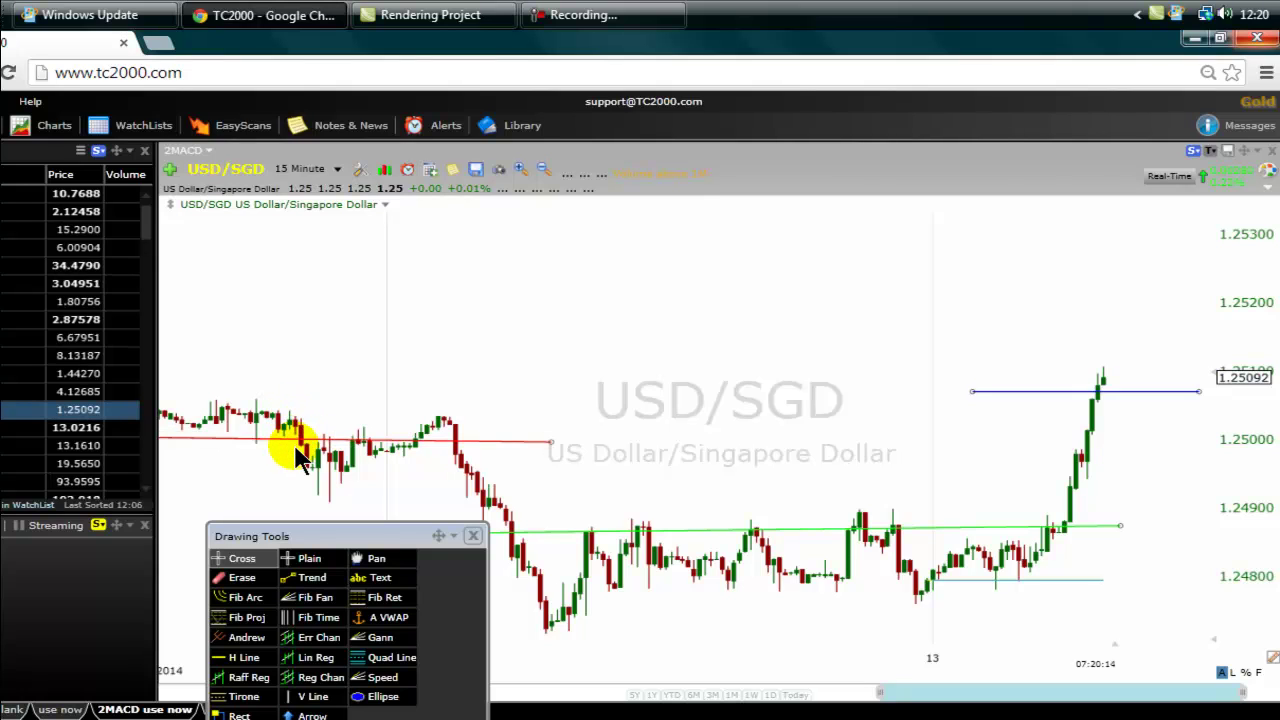
mouse_move(300, 447)
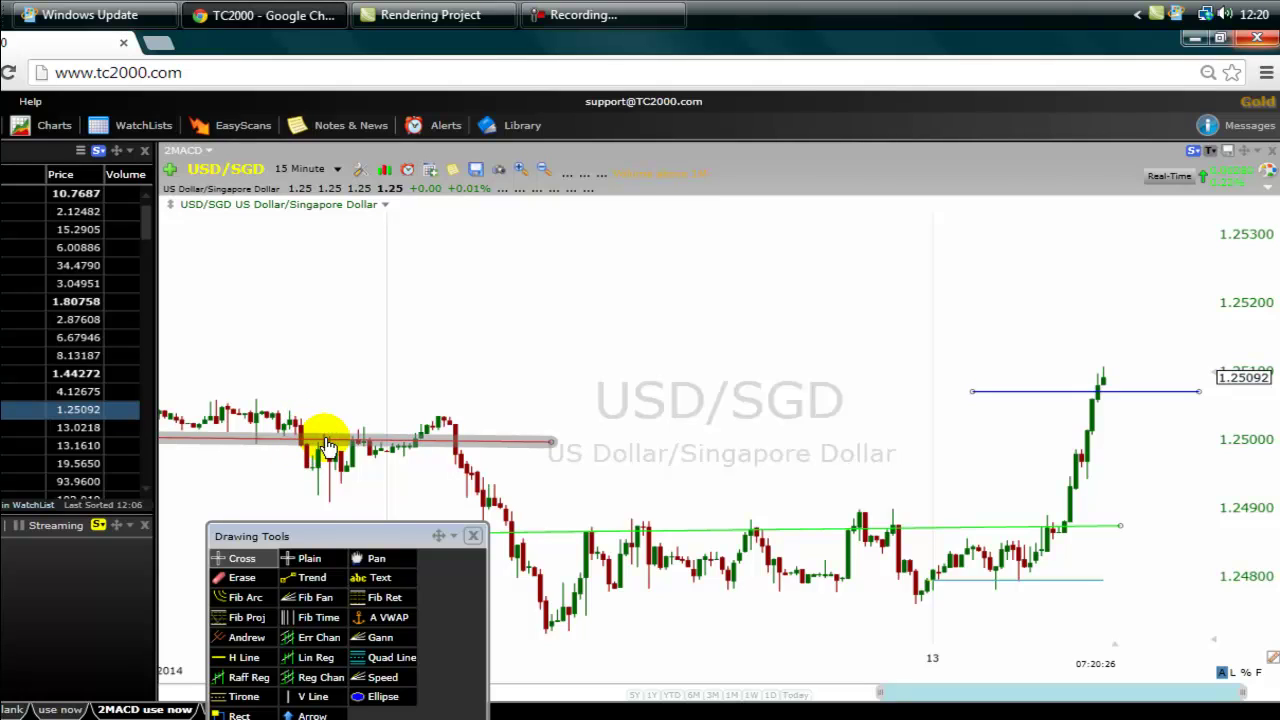
mouse_move(337, 445)
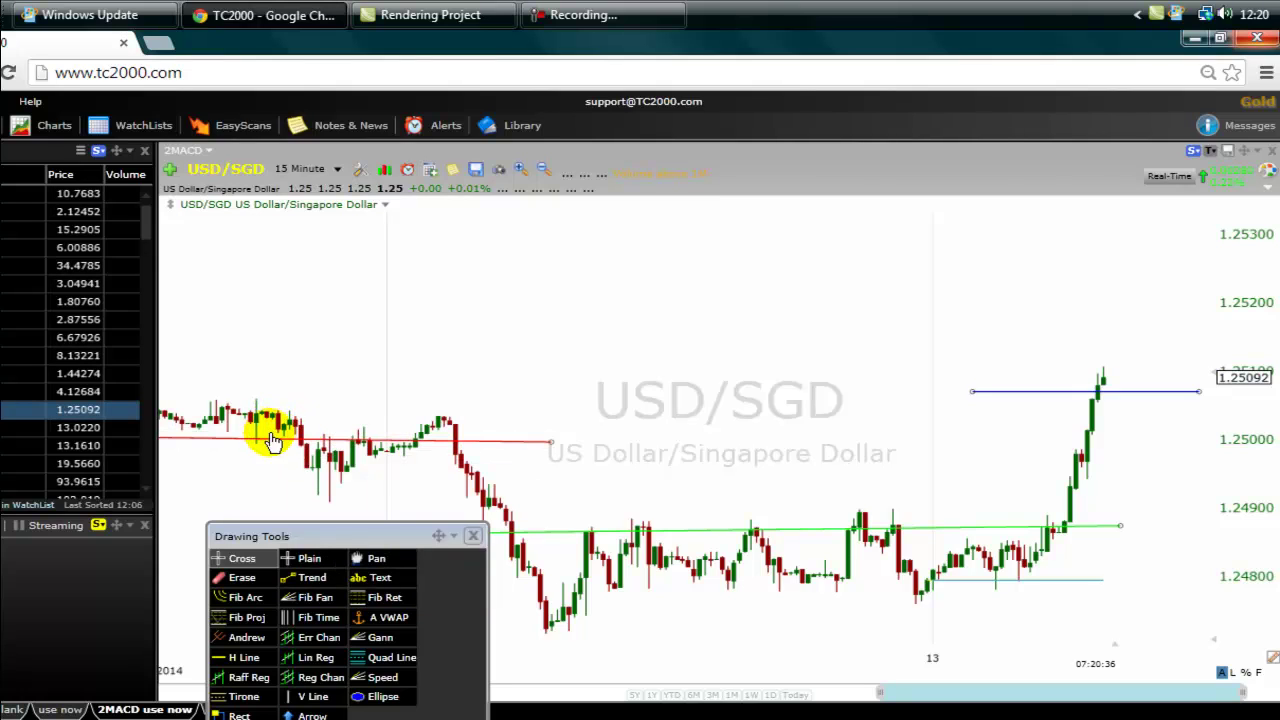
Move the red trend line up through the candle cluster to about 1.2503, and return it to about 1.2500.
left_click_drag(294, 439, 285, 421)
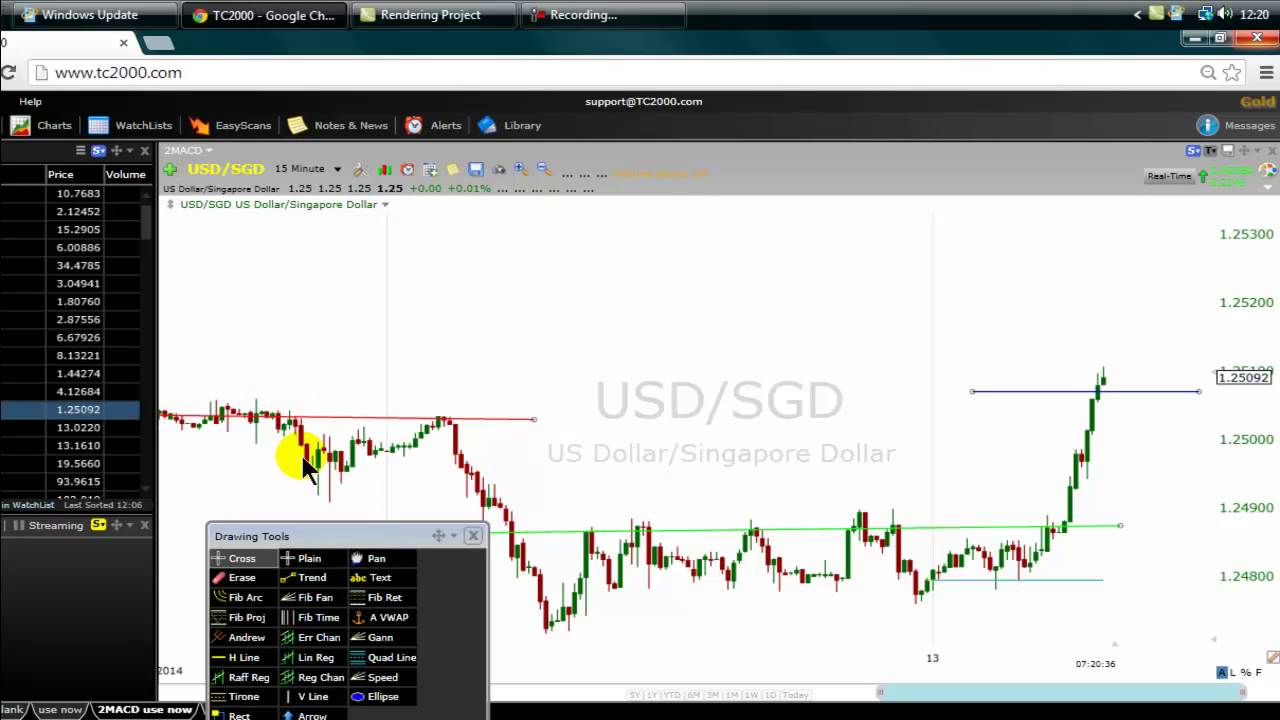
left_click_drag(293, 421, 300, 448)
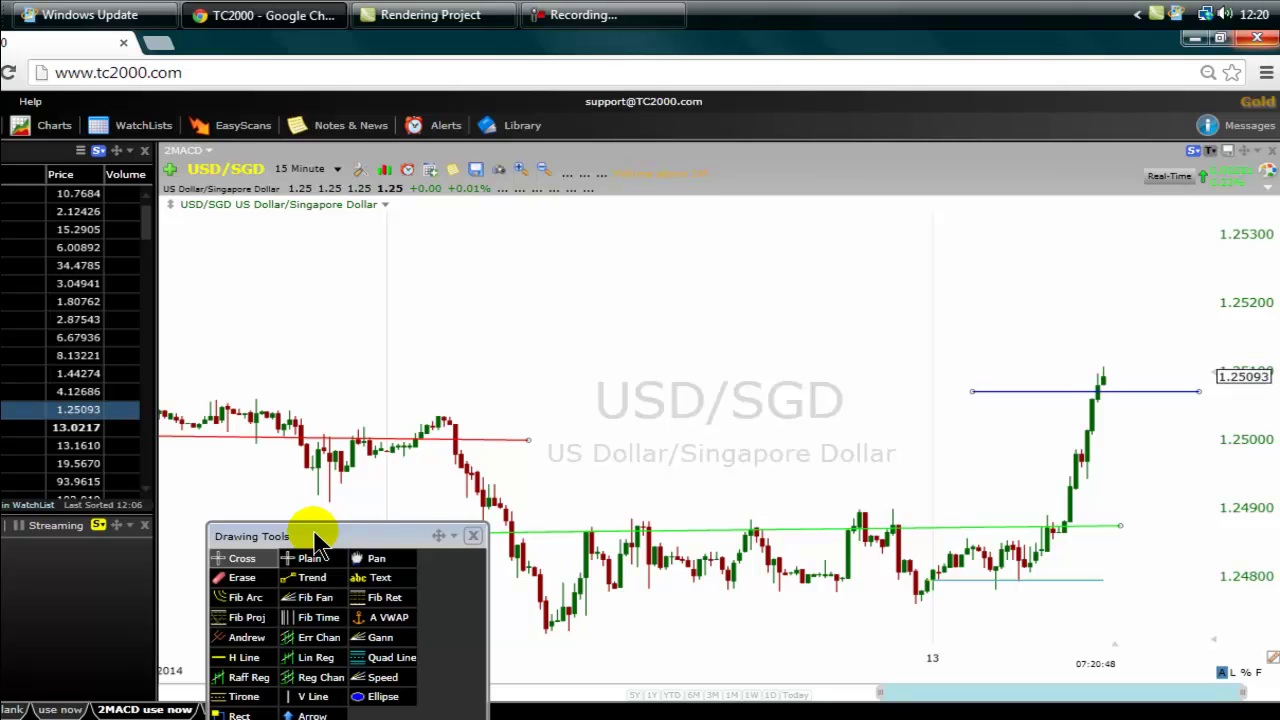
left_click(303, 428)
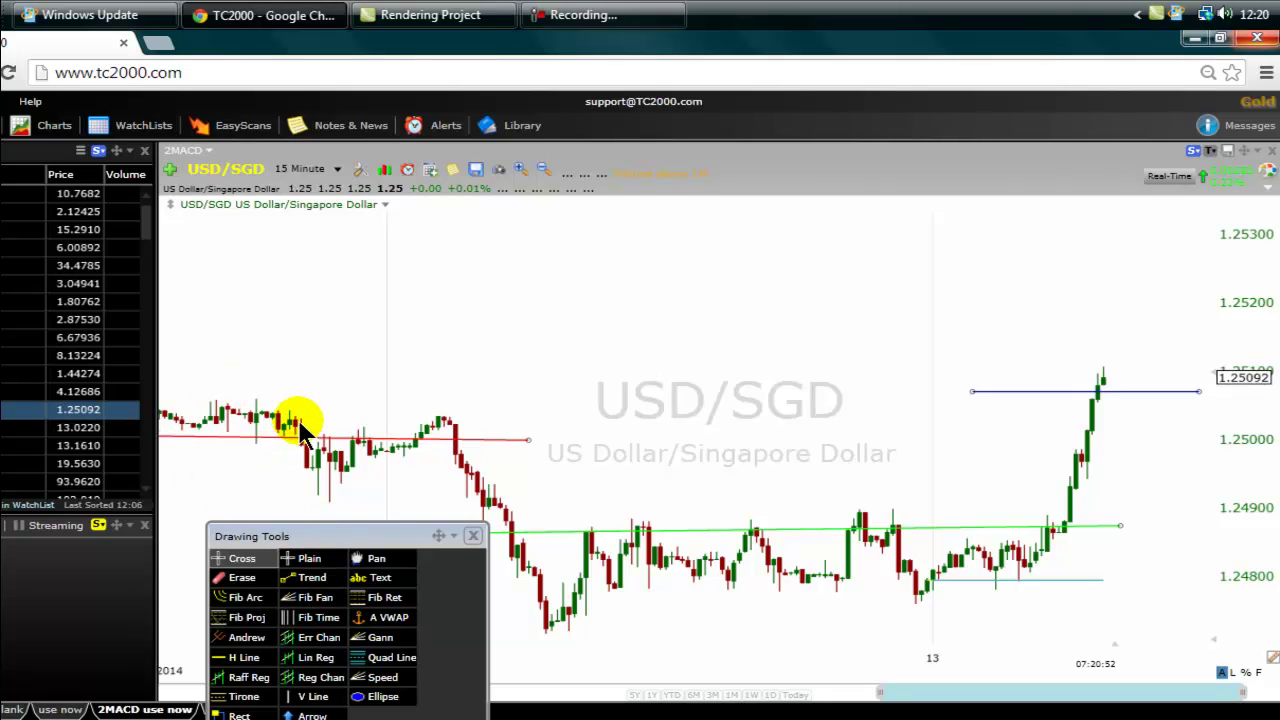
left_click(301, 440)
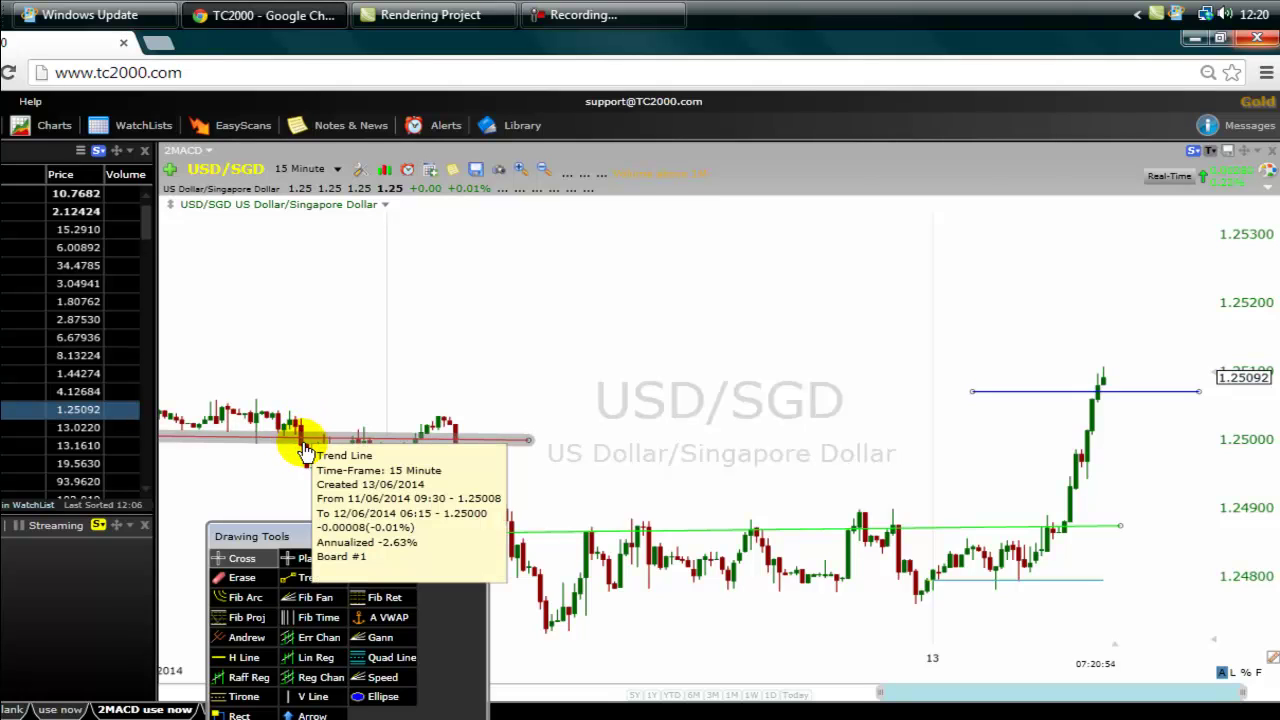
left_click(216, 410)
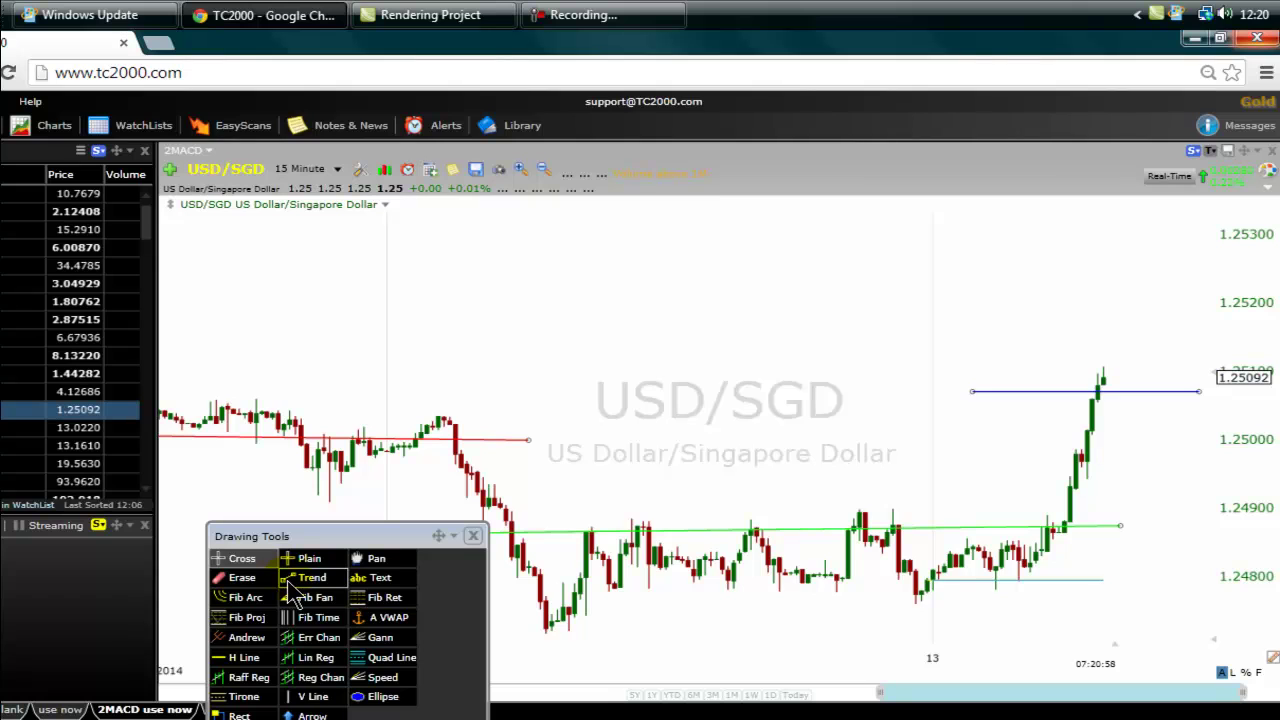
Move the Drawing Tools palette to mid-chart and draw a flat ellipse over the candle cluster just above the red line.
left_click_drag(306, 534, 777, 307)
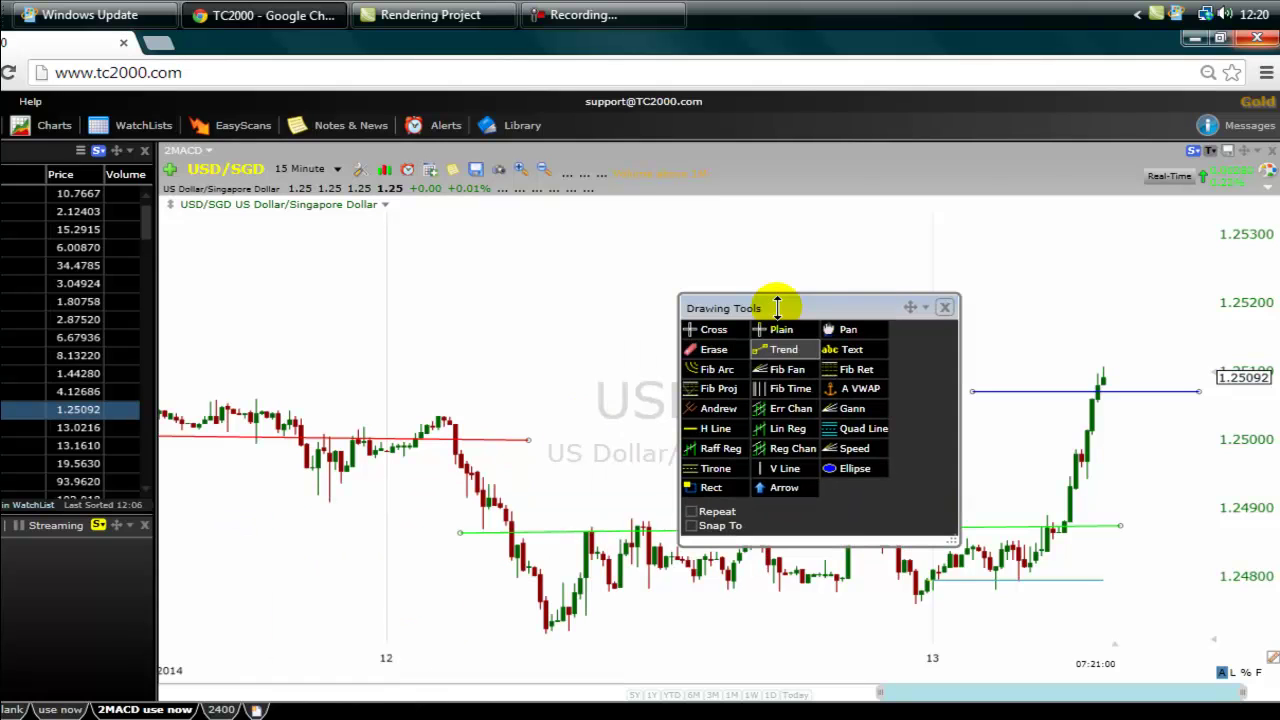
left_click(845, 468)
mouse_move(251, 400)
left_mouse_down()
mouse_move(316, 405)
mouse_move(206, 409)
mouse_move(183, 429)
mouse_move(197, 425)
left_mouse_up()
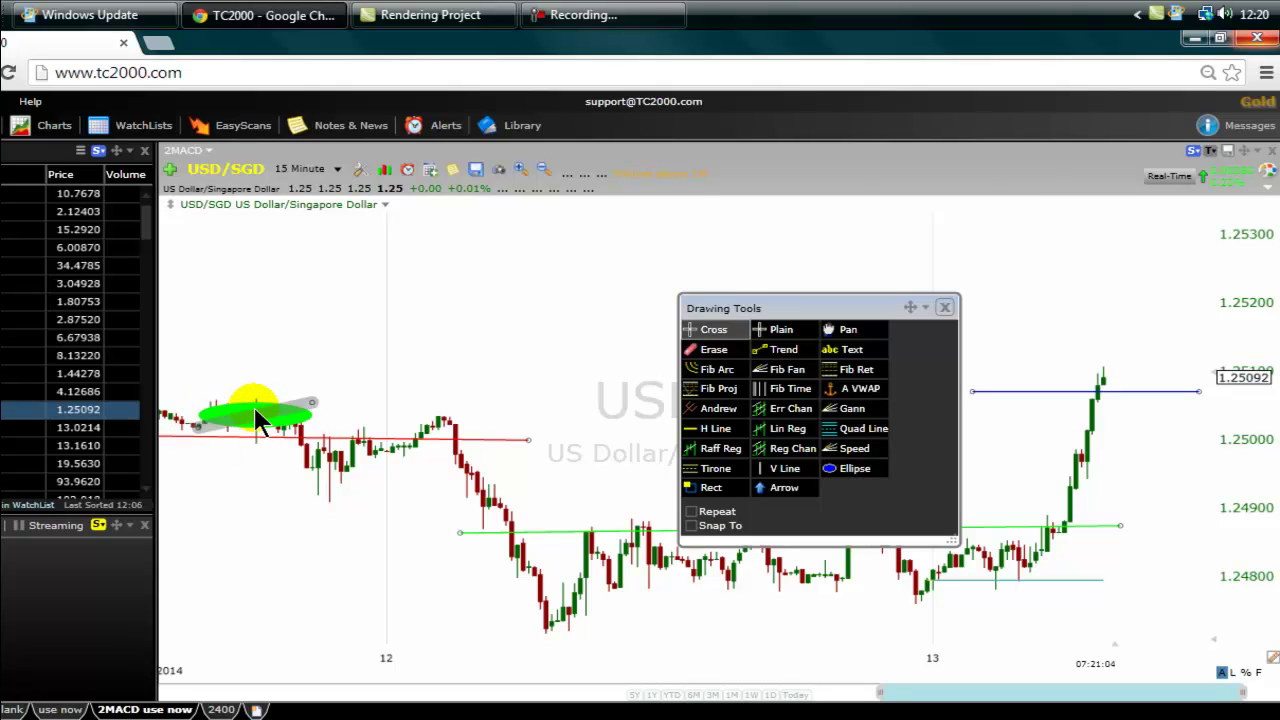
mouse_move(305, 450)
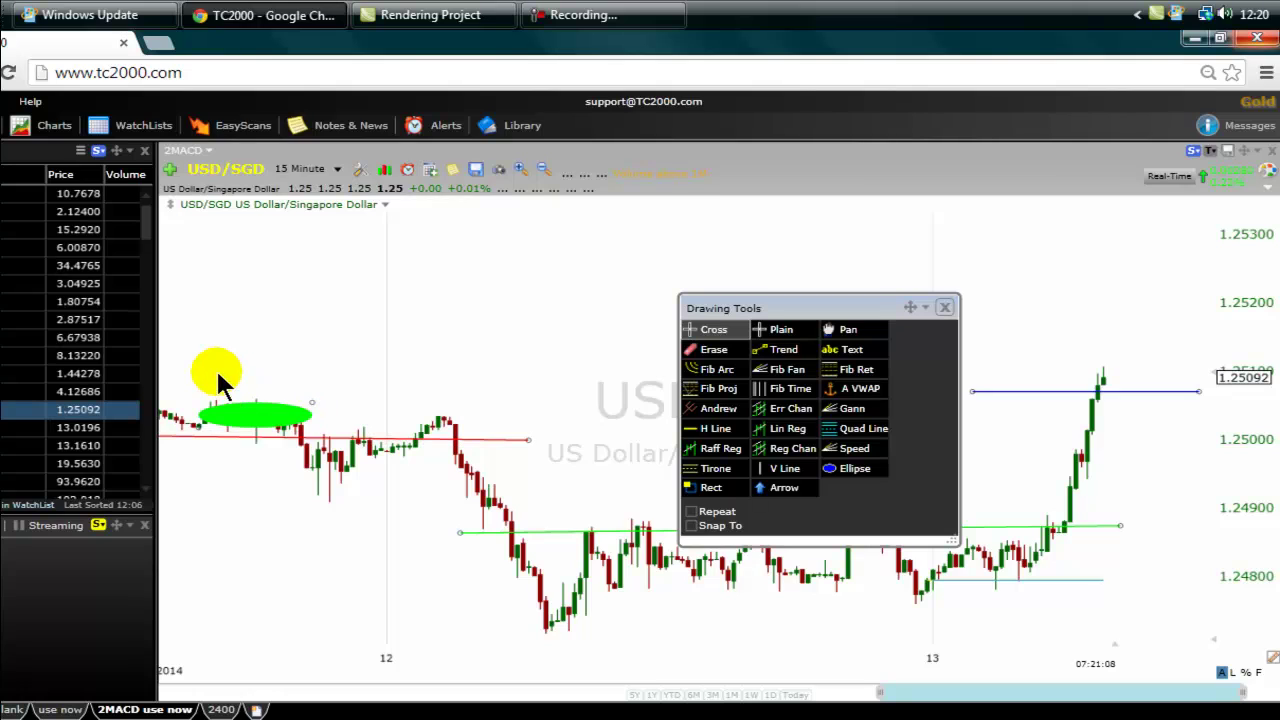
Move the Drawing Tools palette and the screen recorder window below the candles, clear of the consolidation area.
left_click_drag(218, 380, 214, 400)
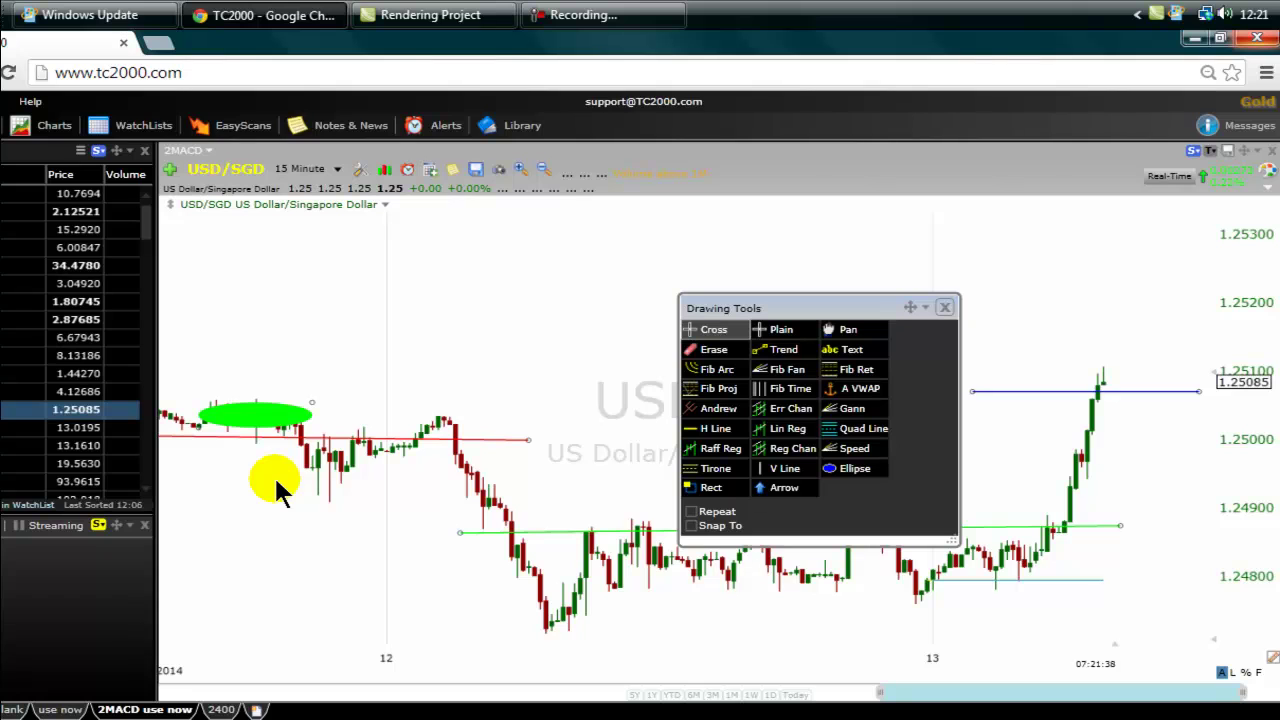
mouse_move(825, 293)
left_mouse_down()
mouse_move(700, 452)
mouse_move(470, 595)
mouse_move(495, 522)
left_mouse_up()
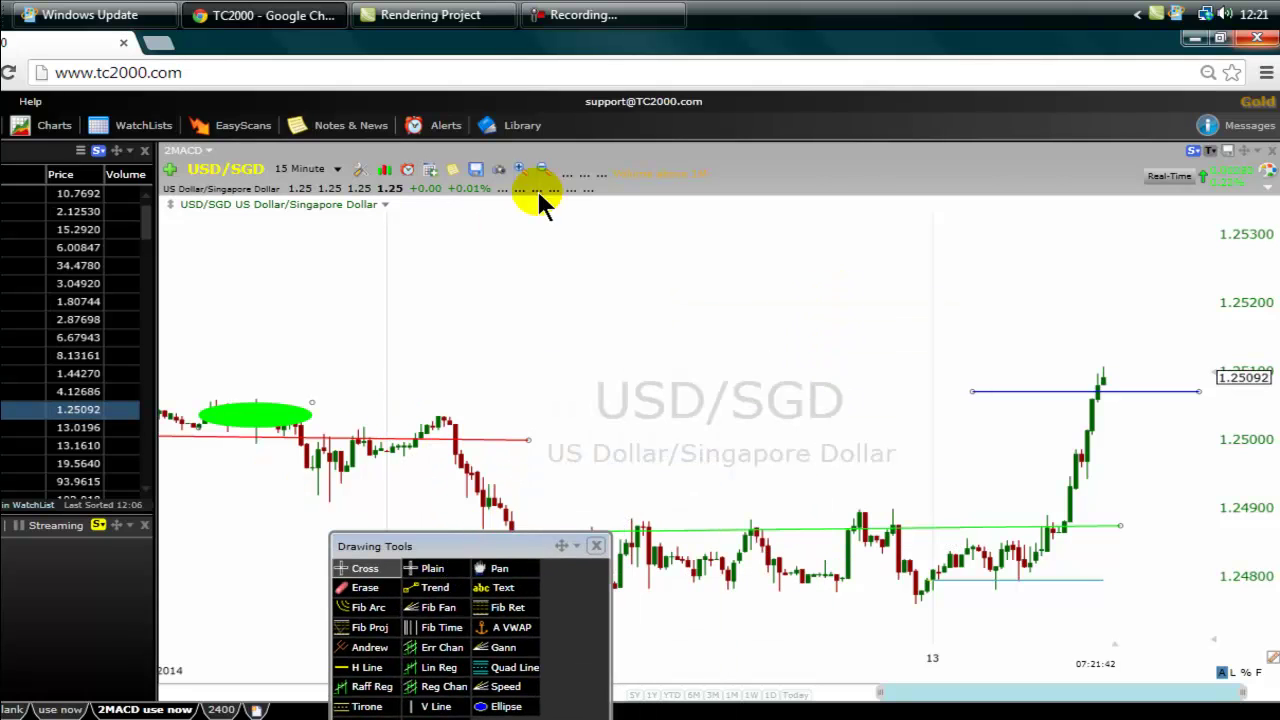
left_click(605, 20)
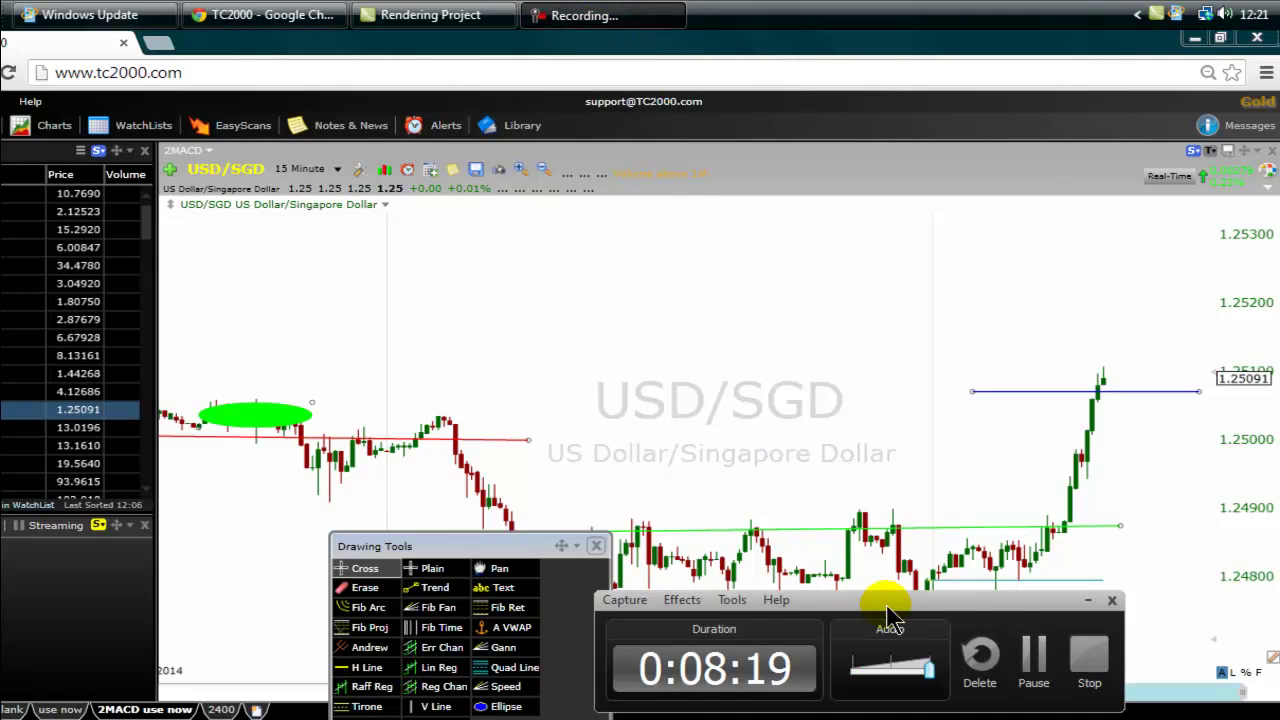
left_click_drag(889, 604, 165, 638)
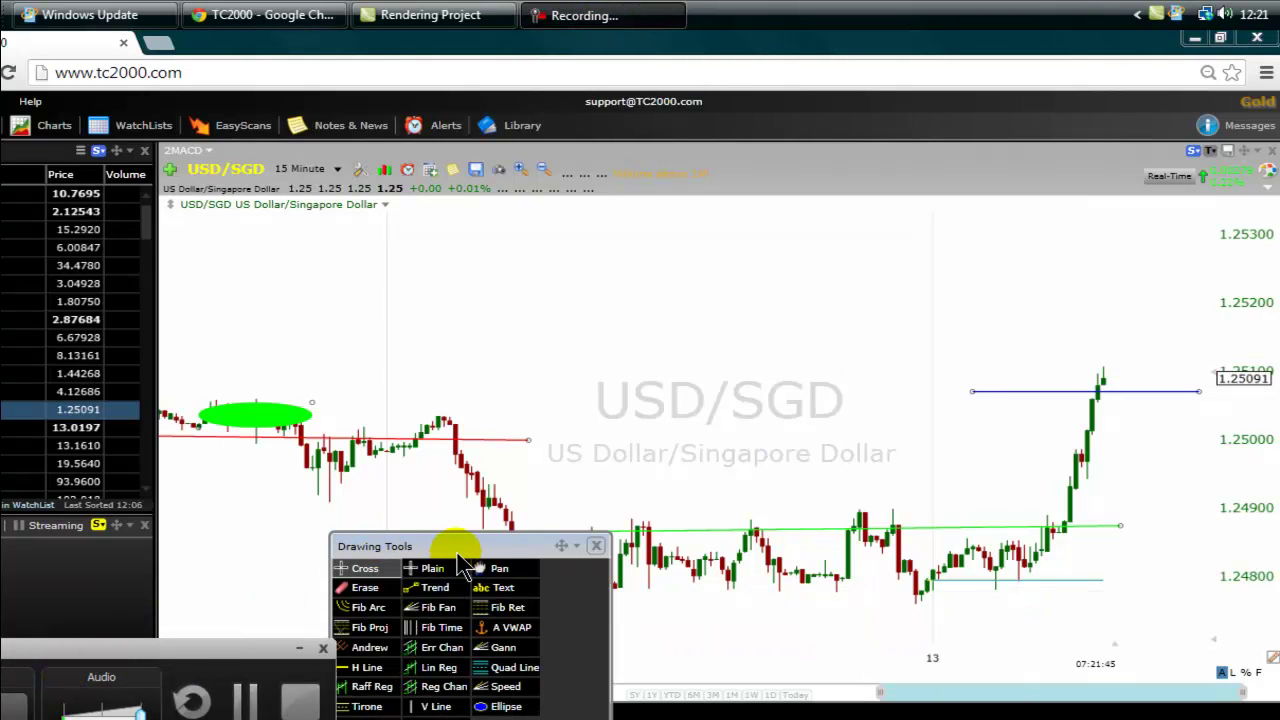
left_click_drag(457, 553, 664, 569)
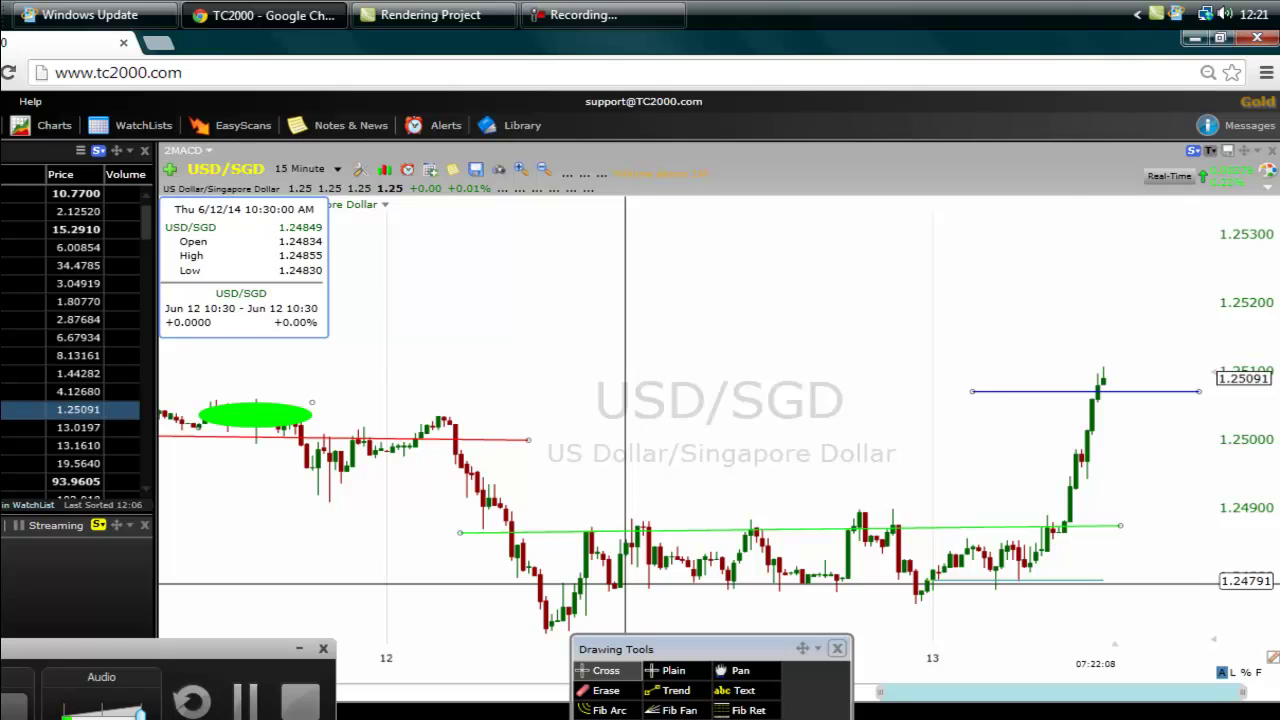
Raise the green trend line above the consolidation highs to about 1.2491 and level its left end.
left_click_drag(625, 584, 877, 511)
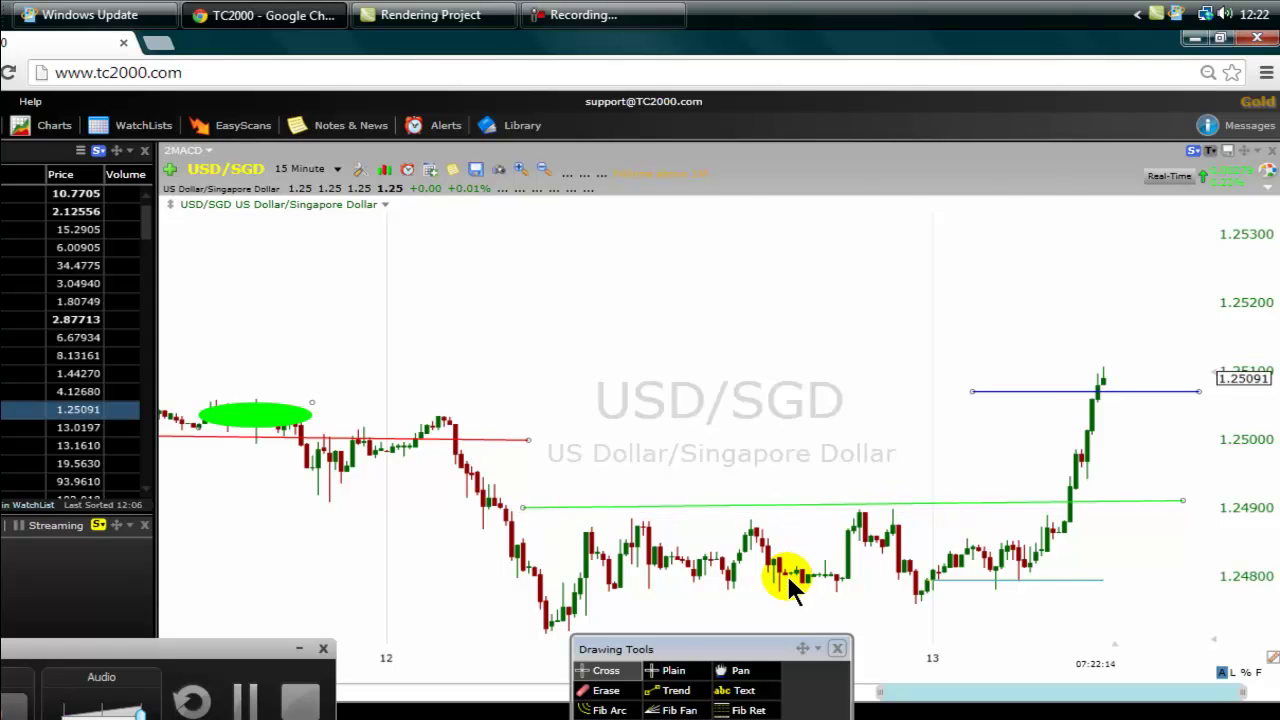
left_click_drag(955, 472, 955, 499)
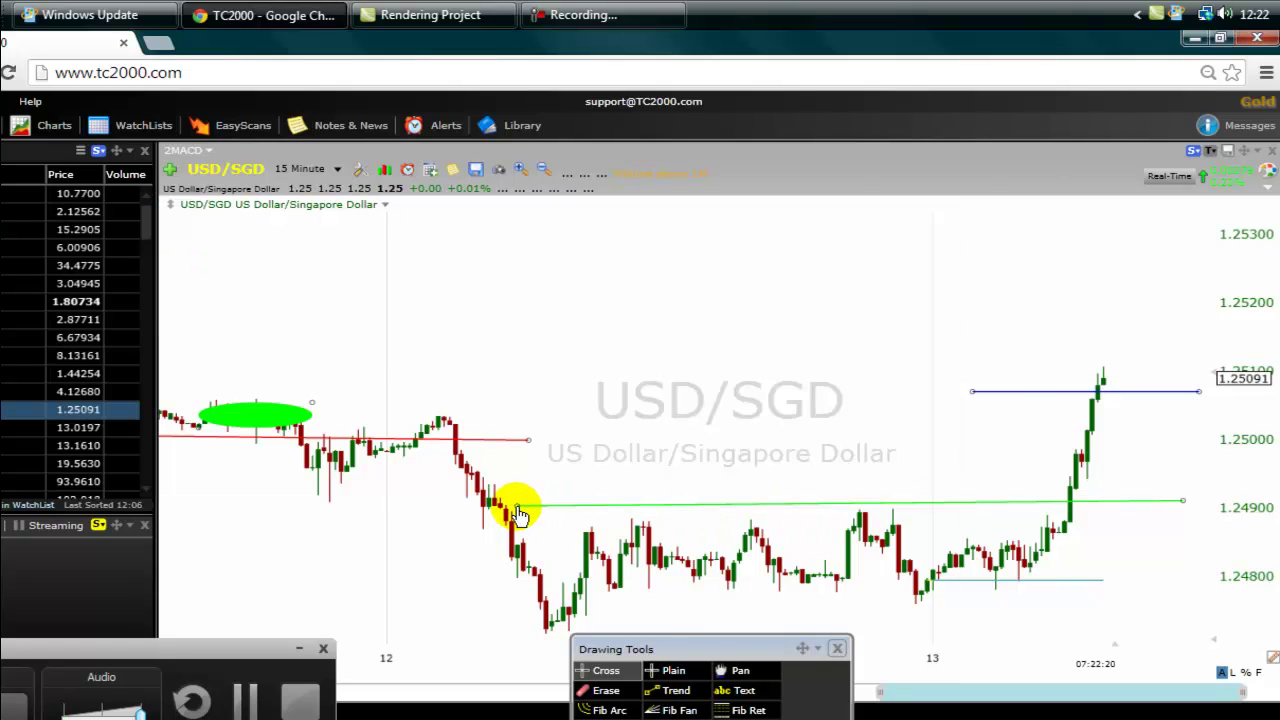
left_click_drag(516, 508, 518, 505)
left_click_drag(598, 492, 598, 489)
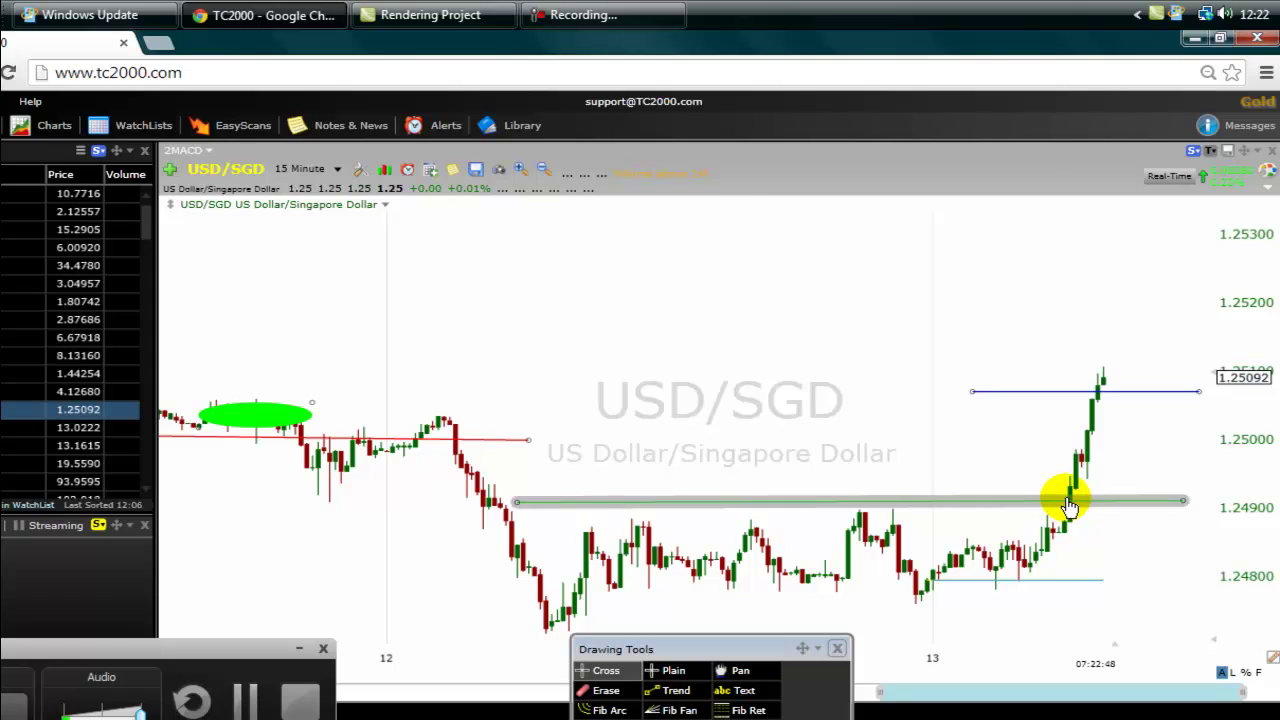
mouse_move(1070, 506)
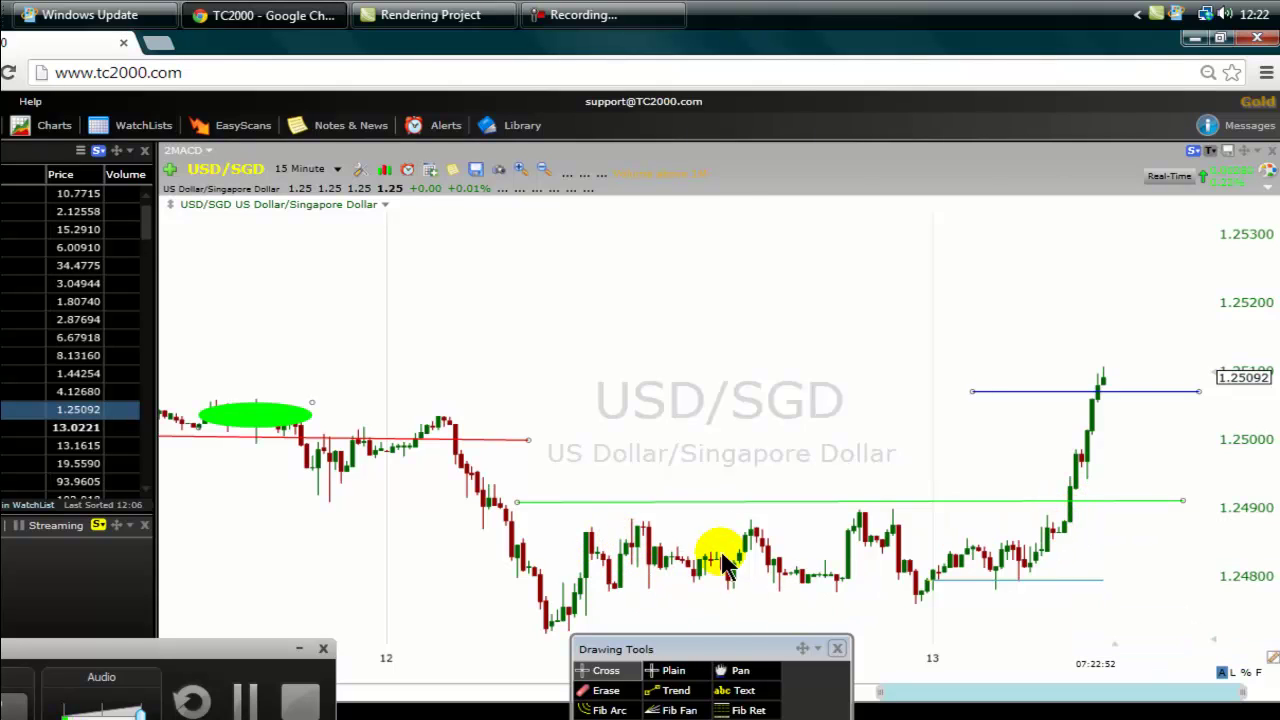
Lower the green trend line into the consolidation candles at about 1.2480, and shift it up slightly to about 1.2482.
left_click_drag(866, 501, 845, 580)
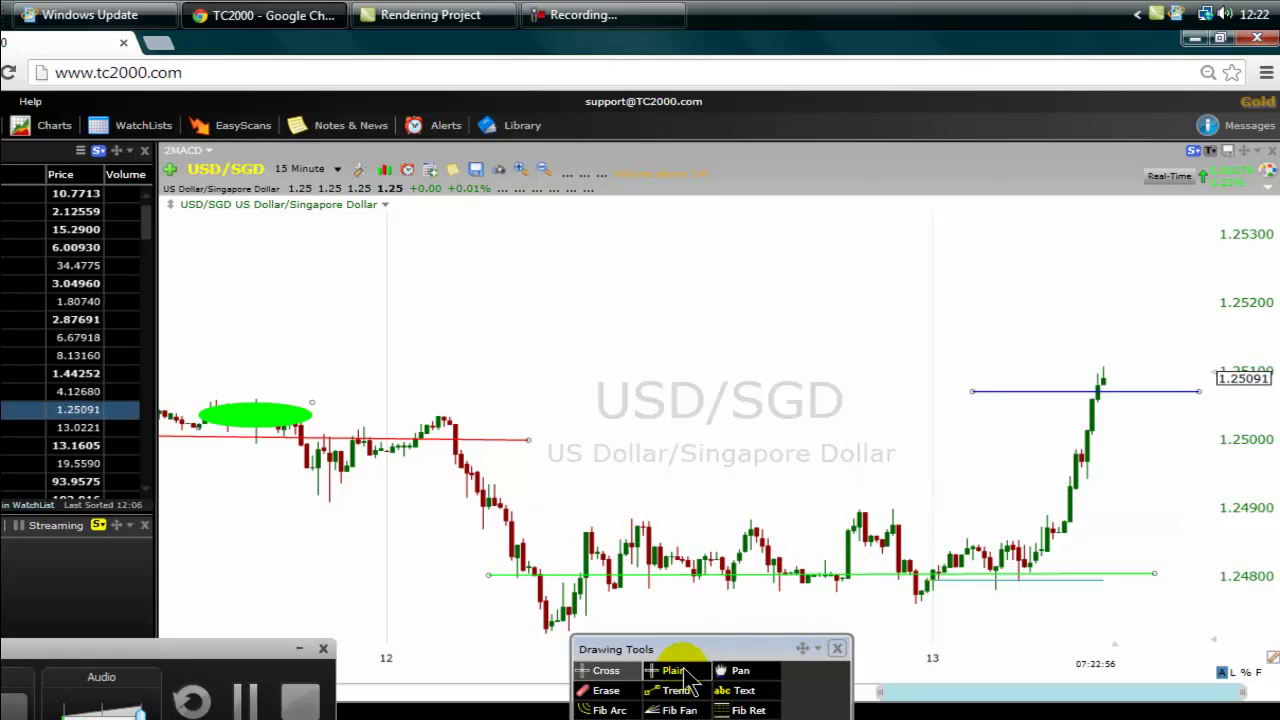
left_click_drag(690, 649, 462, 633)
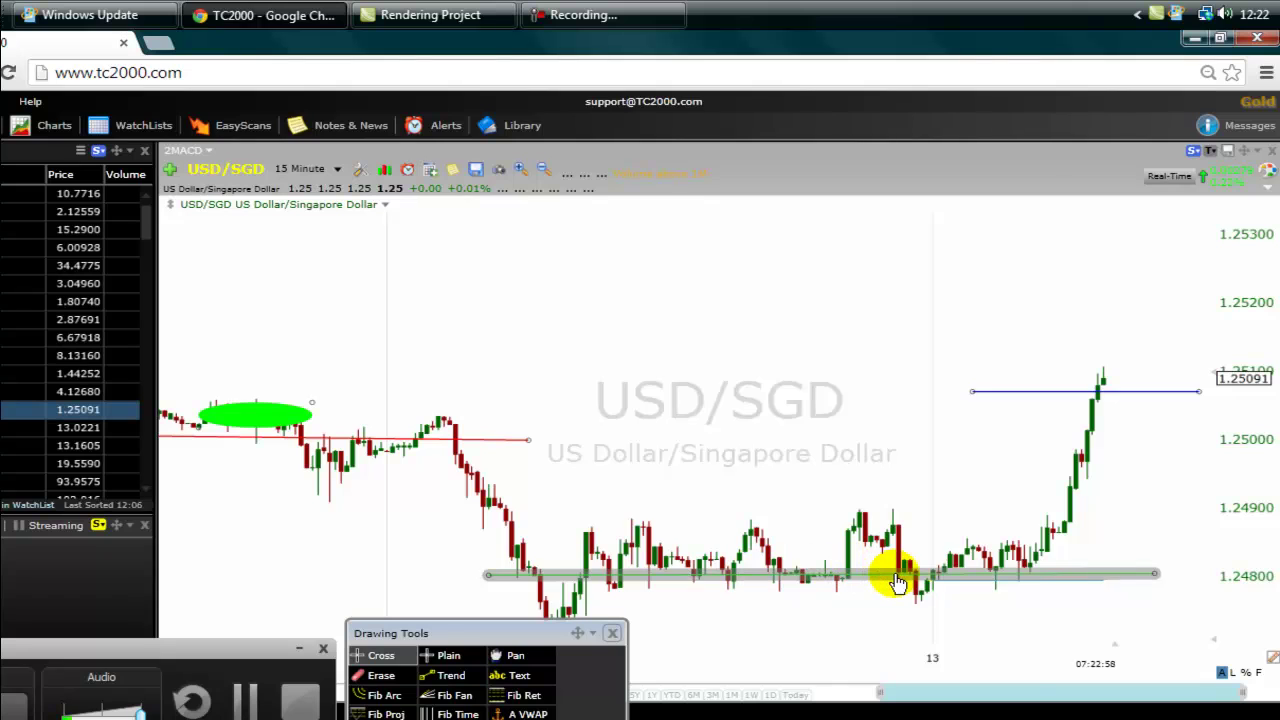
mouse_move(897, 572)
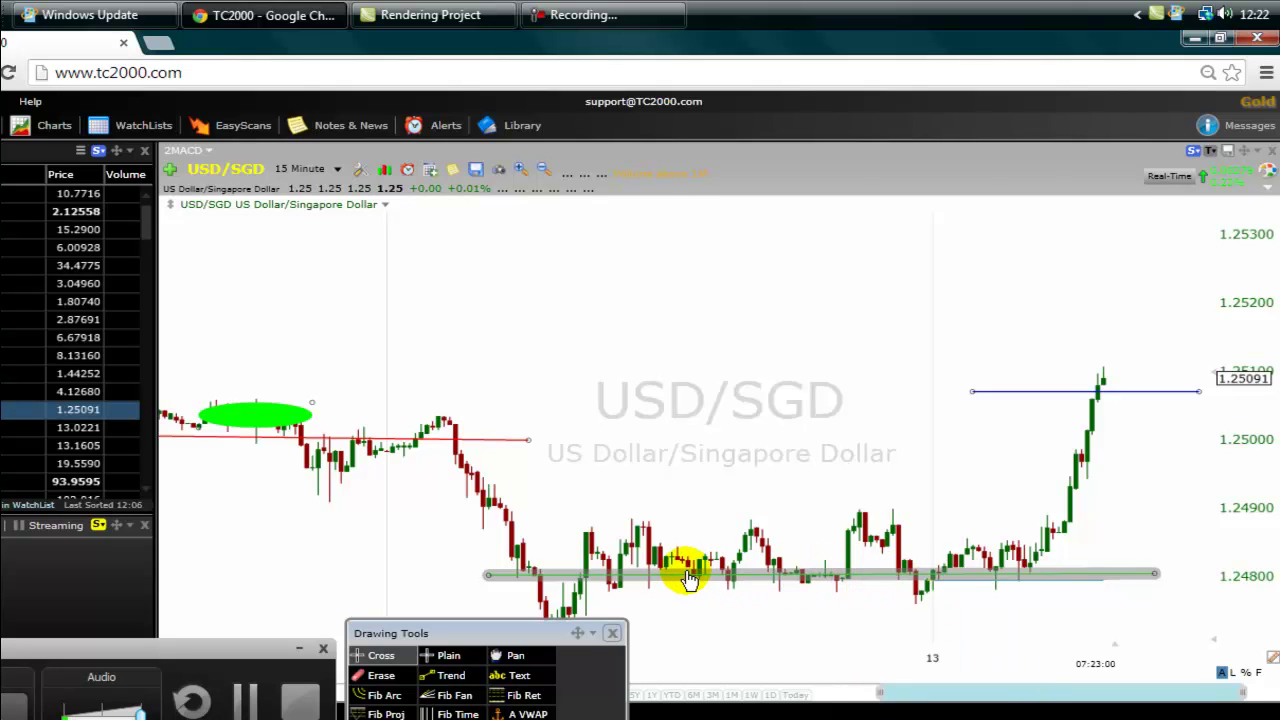
left_click_drag(686, 572, 664, 562)
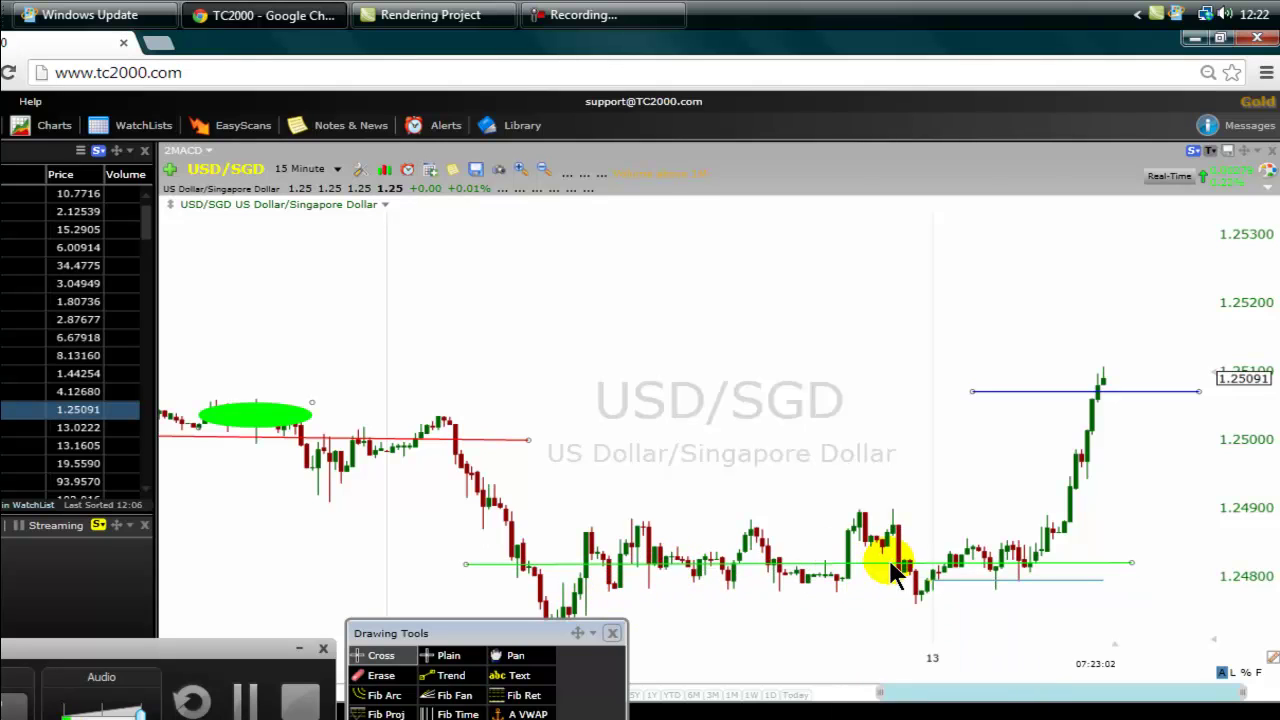
mouse_move(699, 575)
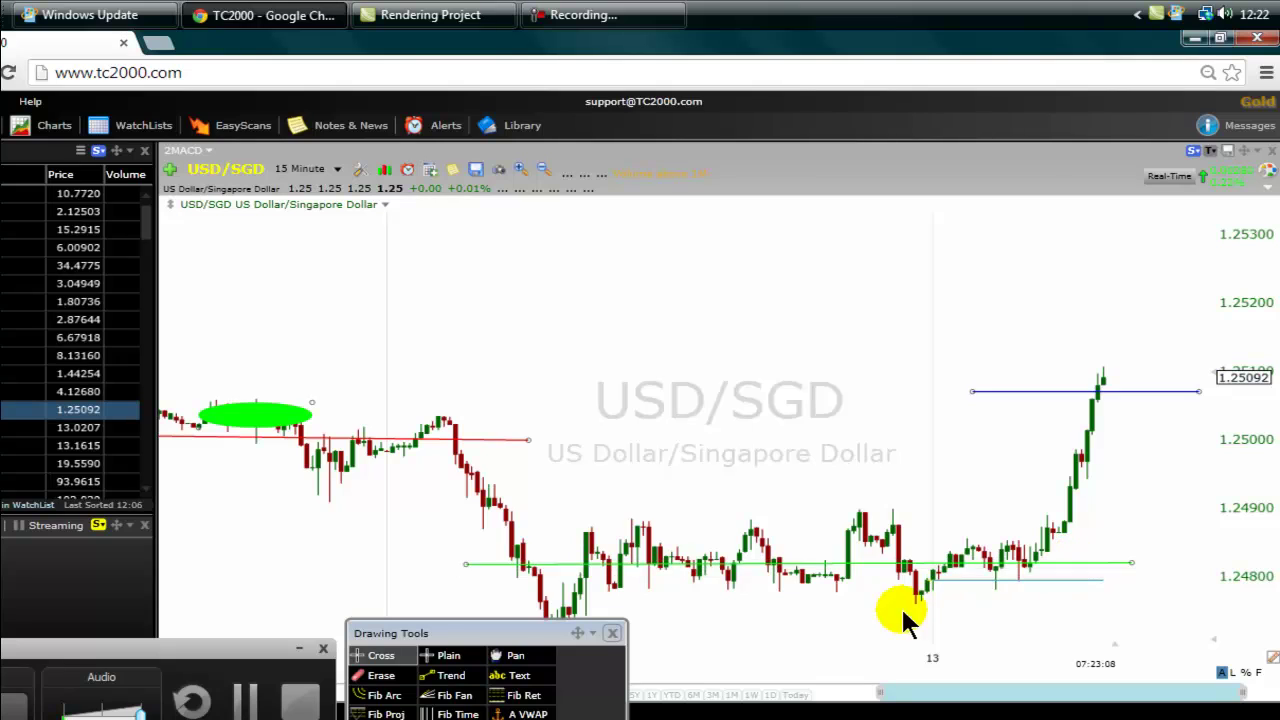
Draw a steep falling trend line from about 1.2486 just before the 13 mark down to about 1.2471.
left_click(430, 677)
mouse_move(903, 538)
left_mouse_down()
mouse_move(937, 600)
mouse_move(1018, 660)
mouse_move(1045, 660)
left_mouse_up()
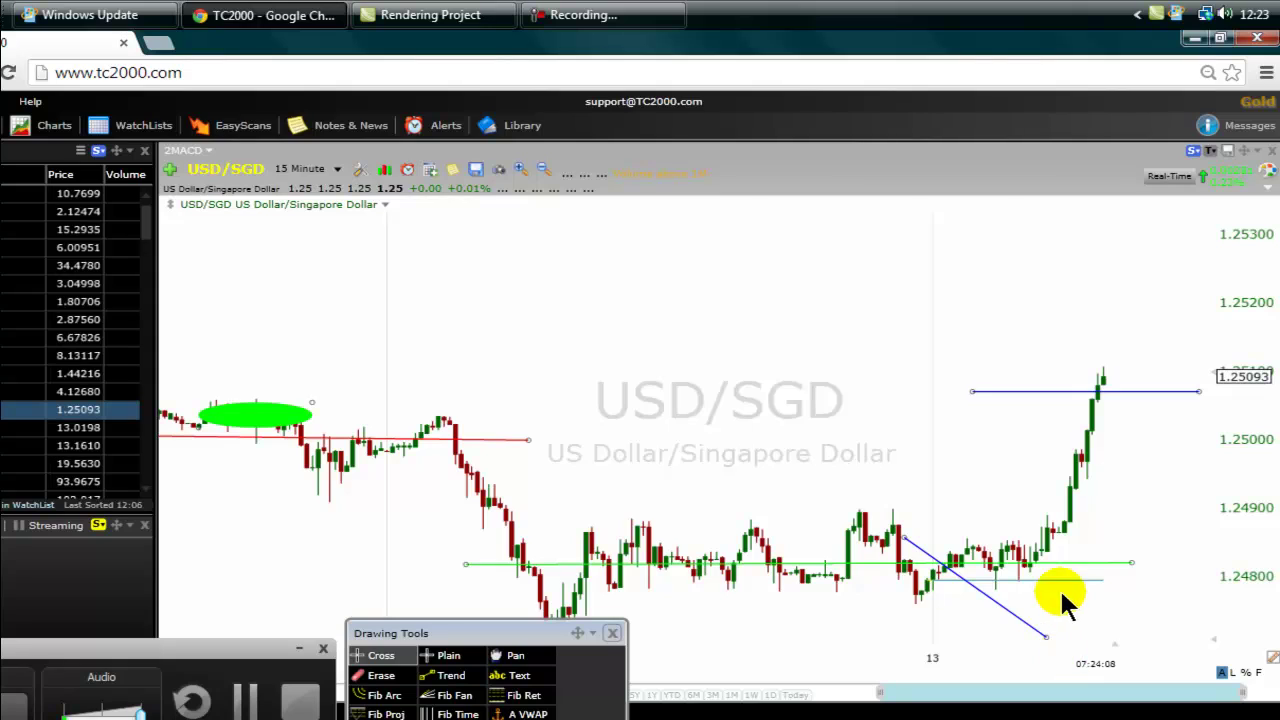
mouse_move(1082, 572)
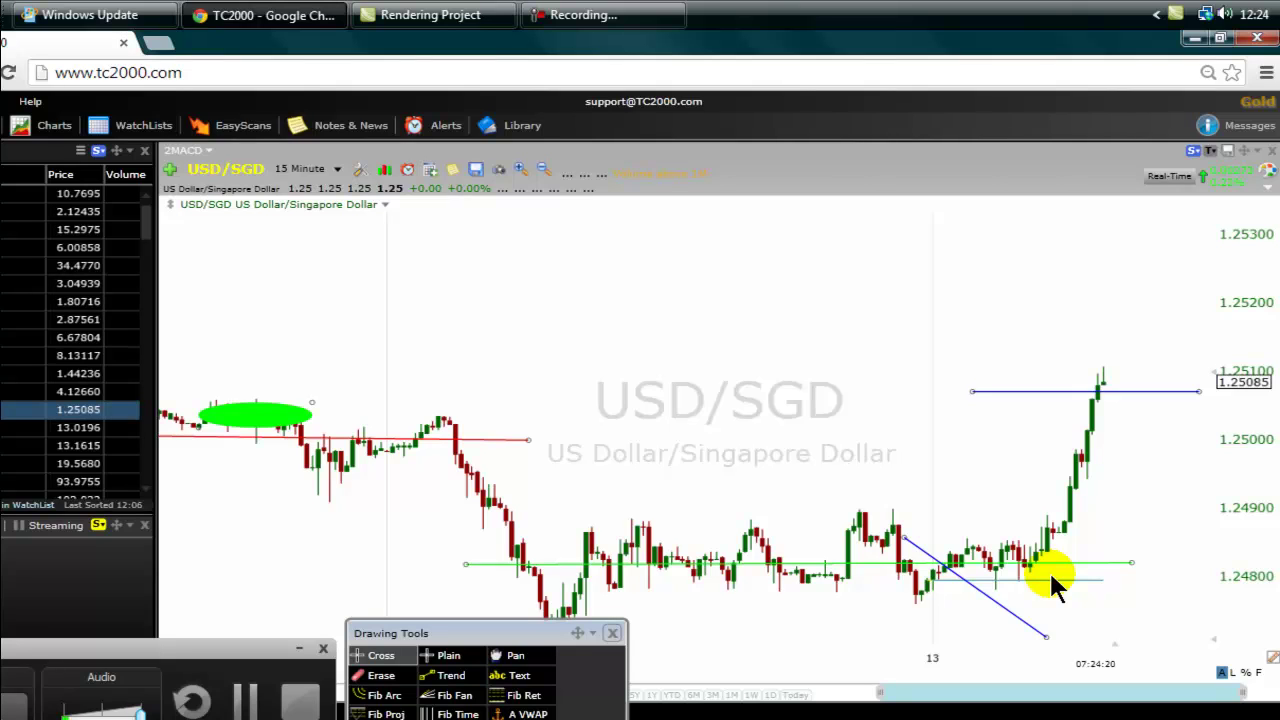
right_click(1036, 564)
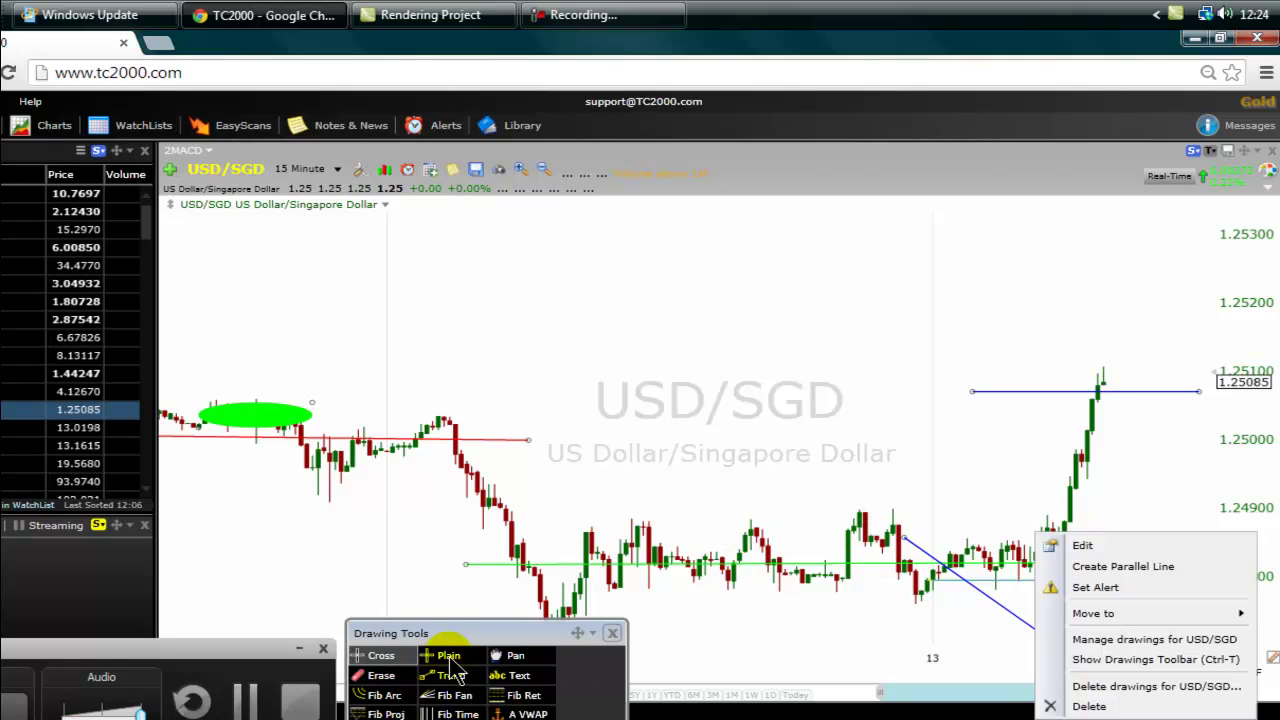
left_click(300, 634)
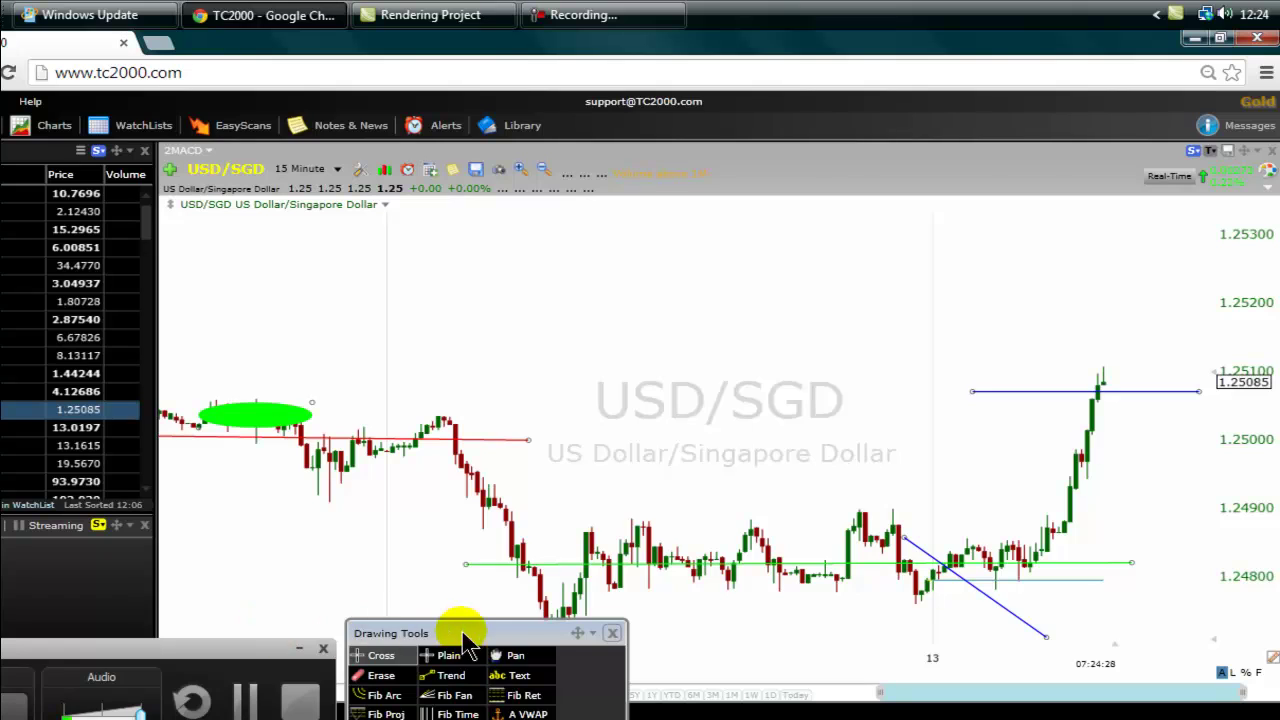
Move the Drawing Tools palette aside and raise the green trend line above the consolidation highs to about 1.2491.
left_click_drag(460, 634, 213, 628)
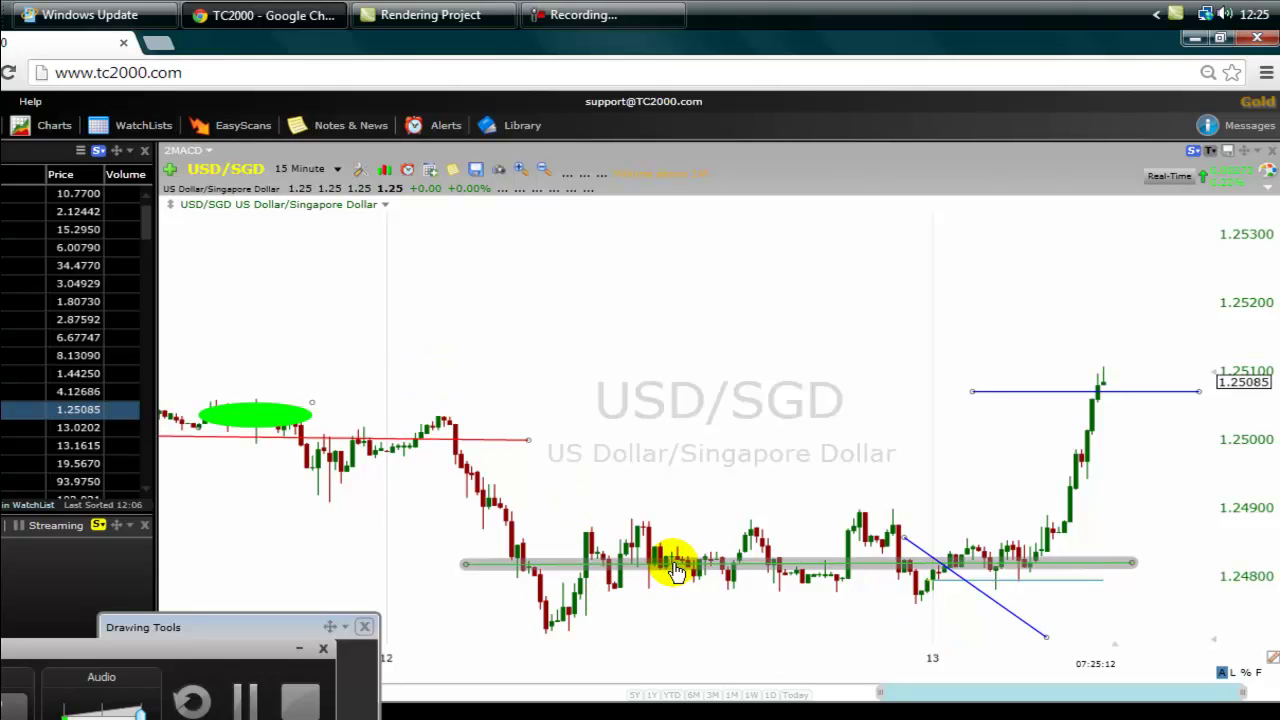
mouse_move(677, 570)
left_click_drag(677, 570, 680, 505)
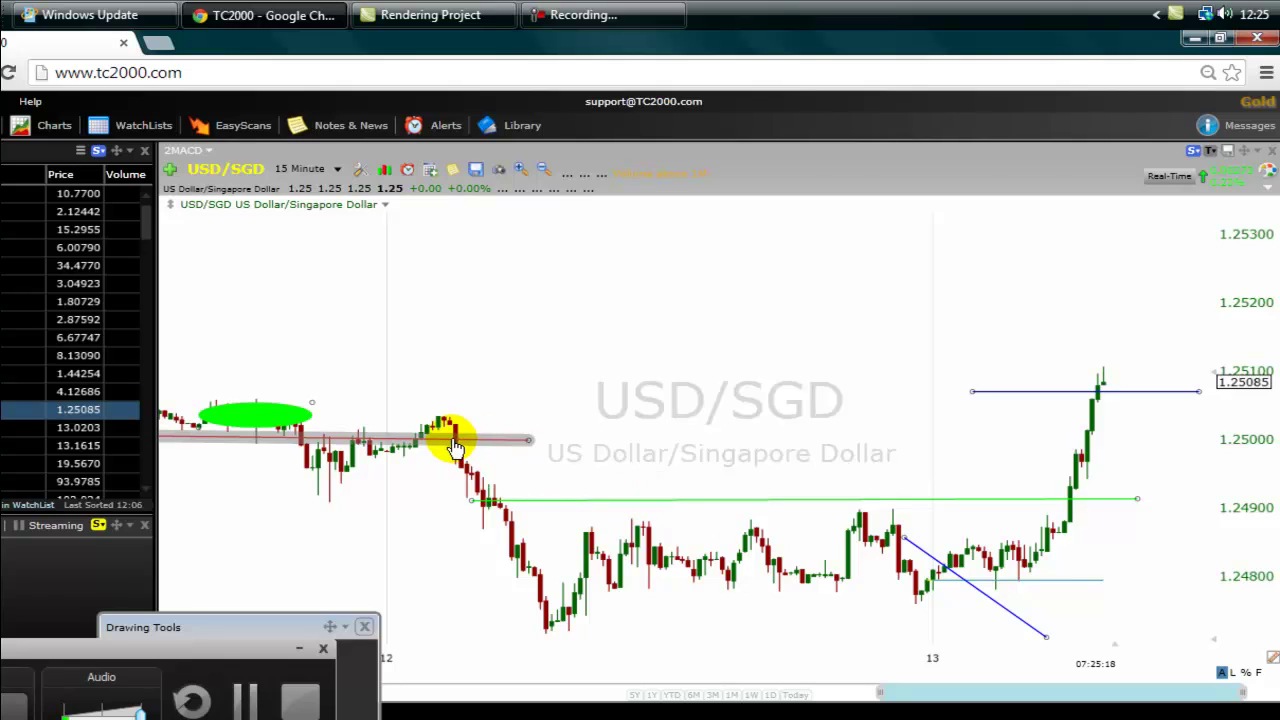
mouse_move(448, 445)
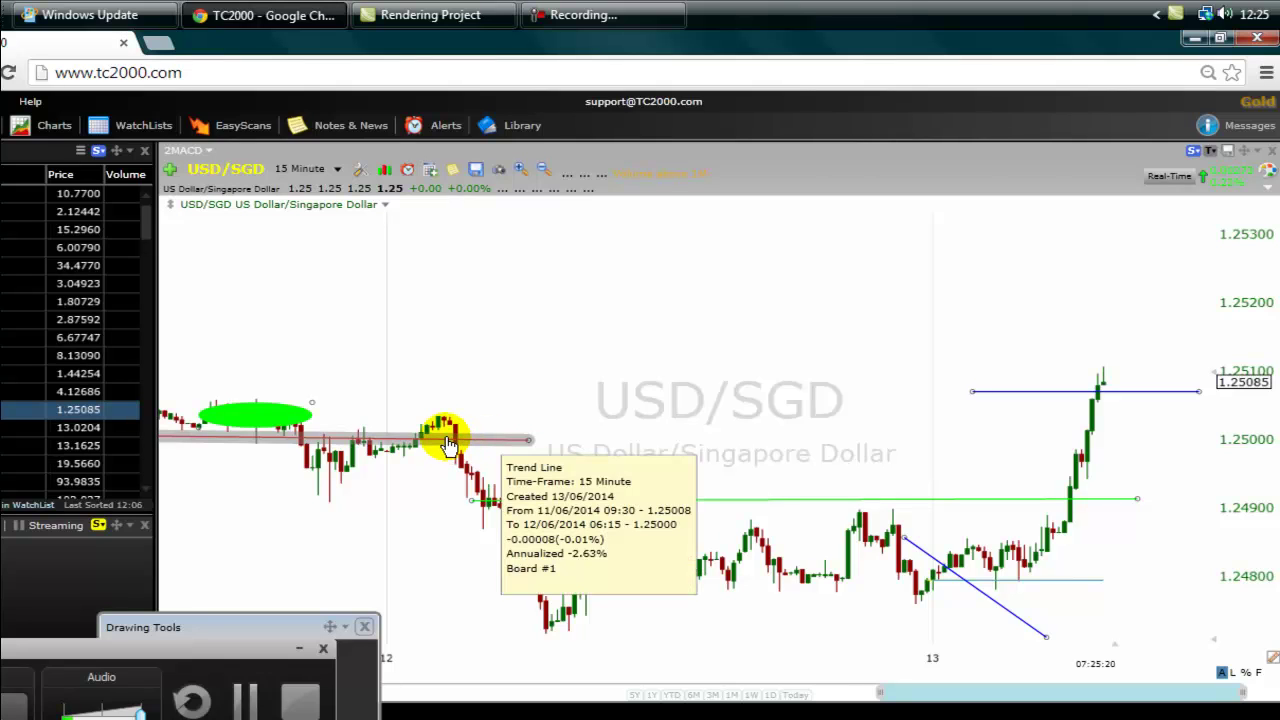
mouse_move(194, 447)
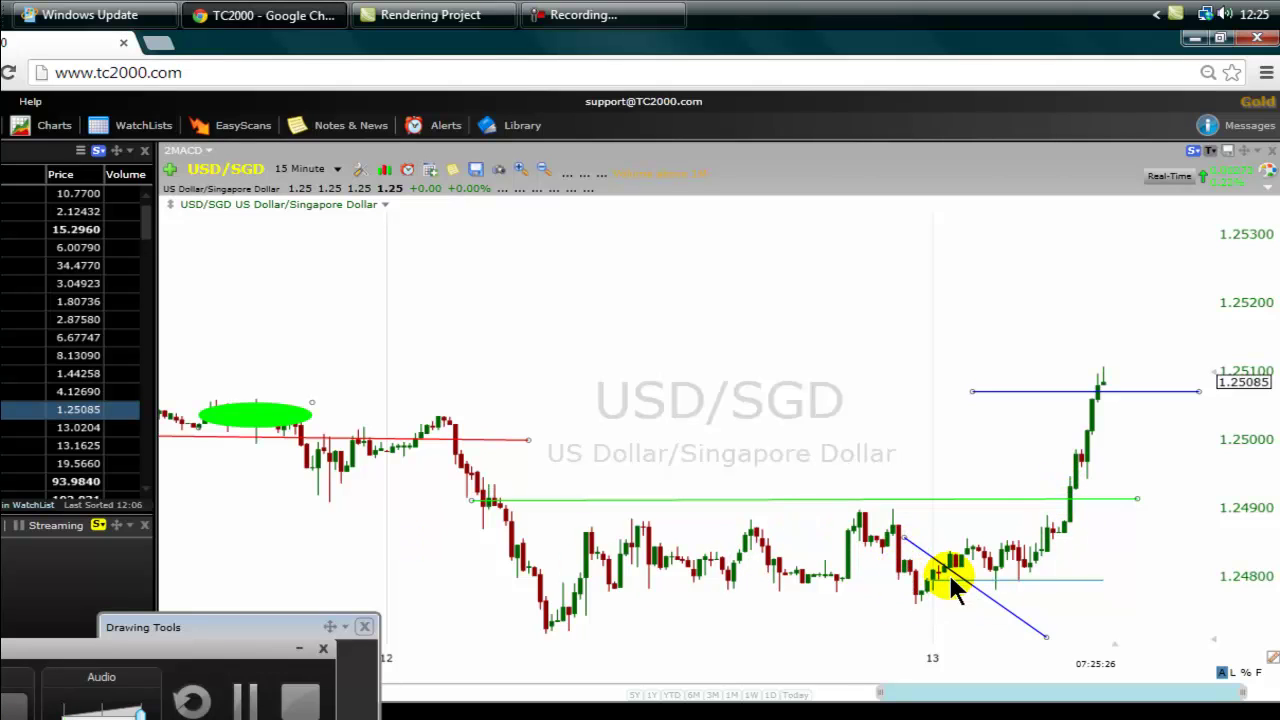
Lower the green trend line through the consolidation candles to about 1.2482, and return it to about 1.2491.
left_click_drag(857, 499, 857, 572)
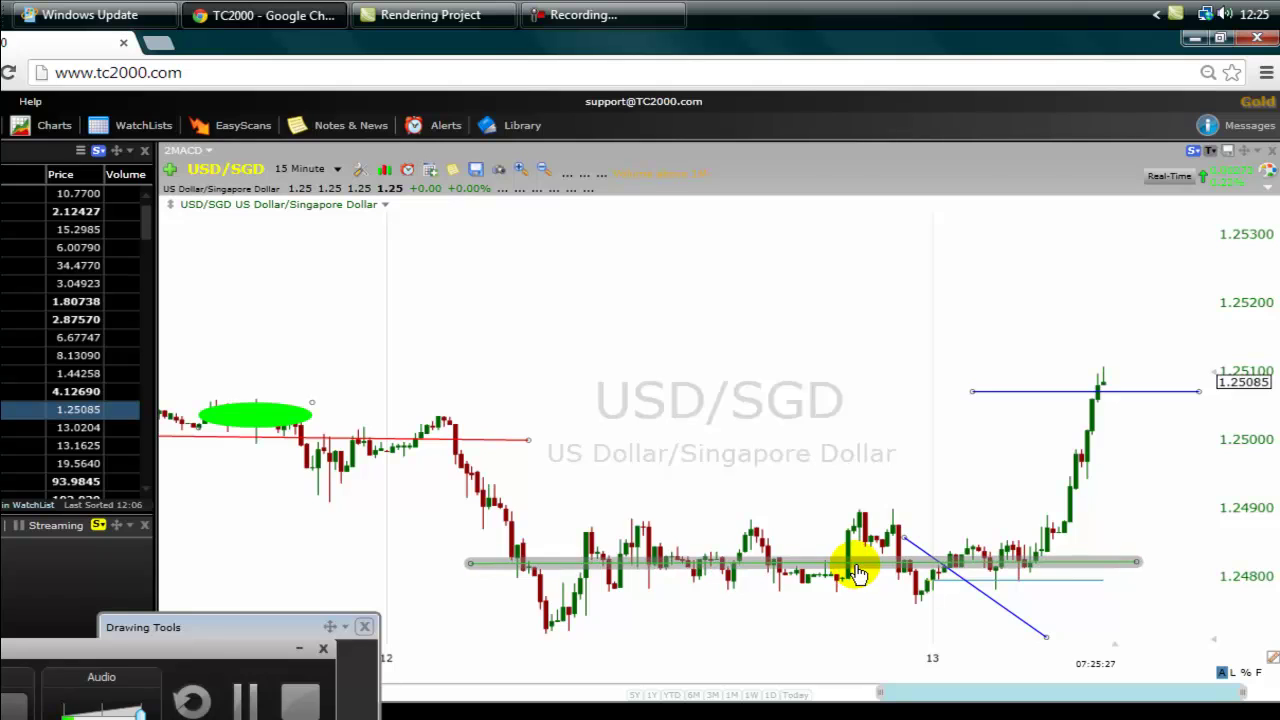
mouse_move(972, 585)
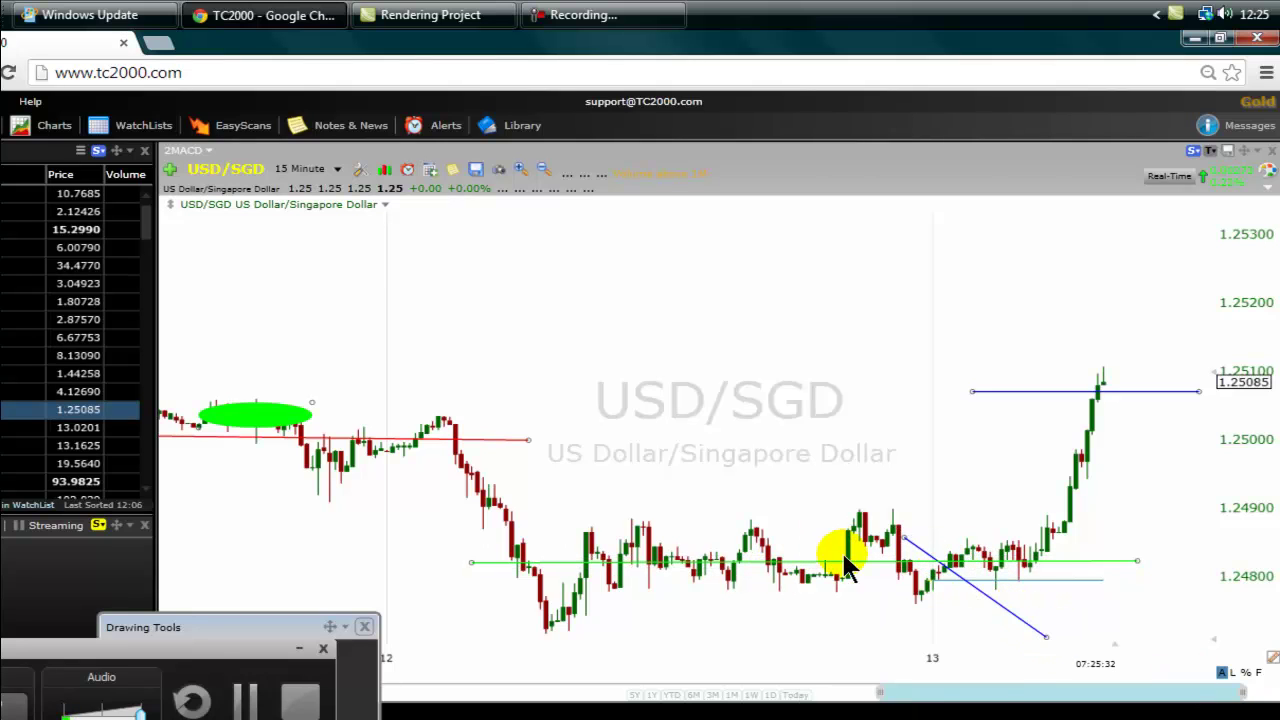
left_click_drag(848, 561, 857, 506)
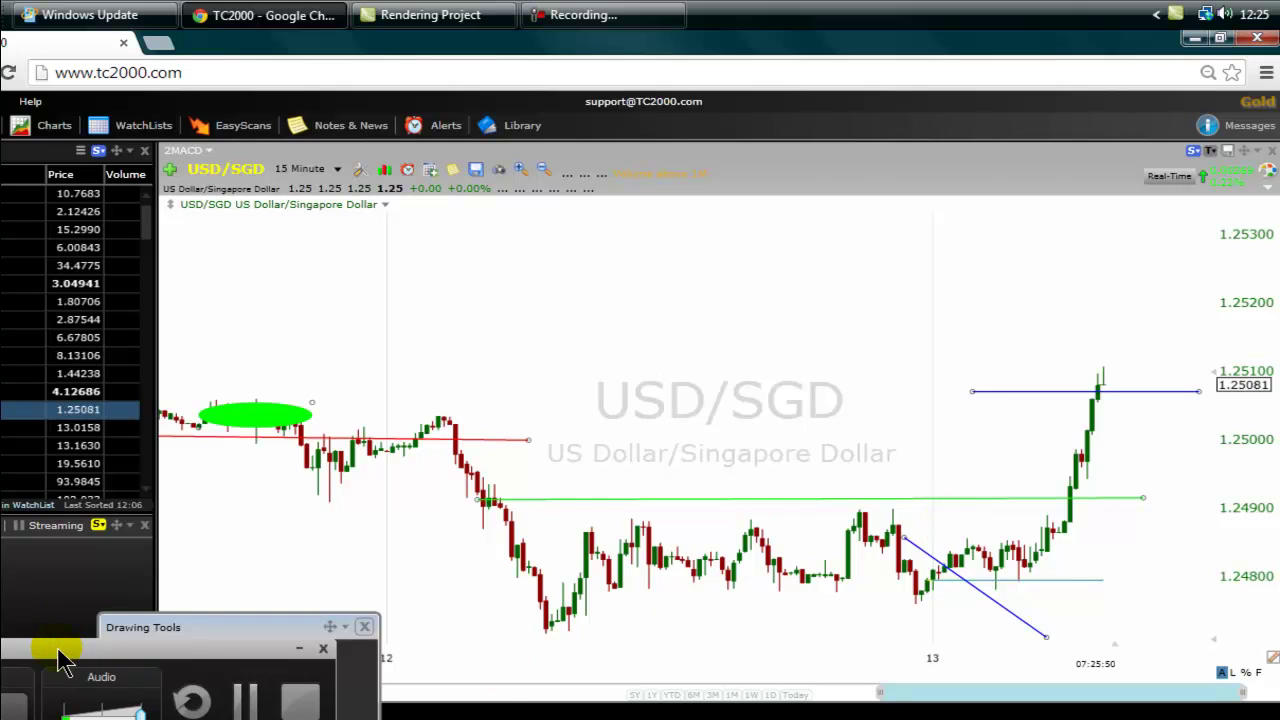
Reposition the recorder window and raise the short horizontal blue trend line above the latest candles to about 1.2516.
left_click_drag(62, 660, 214, 543)
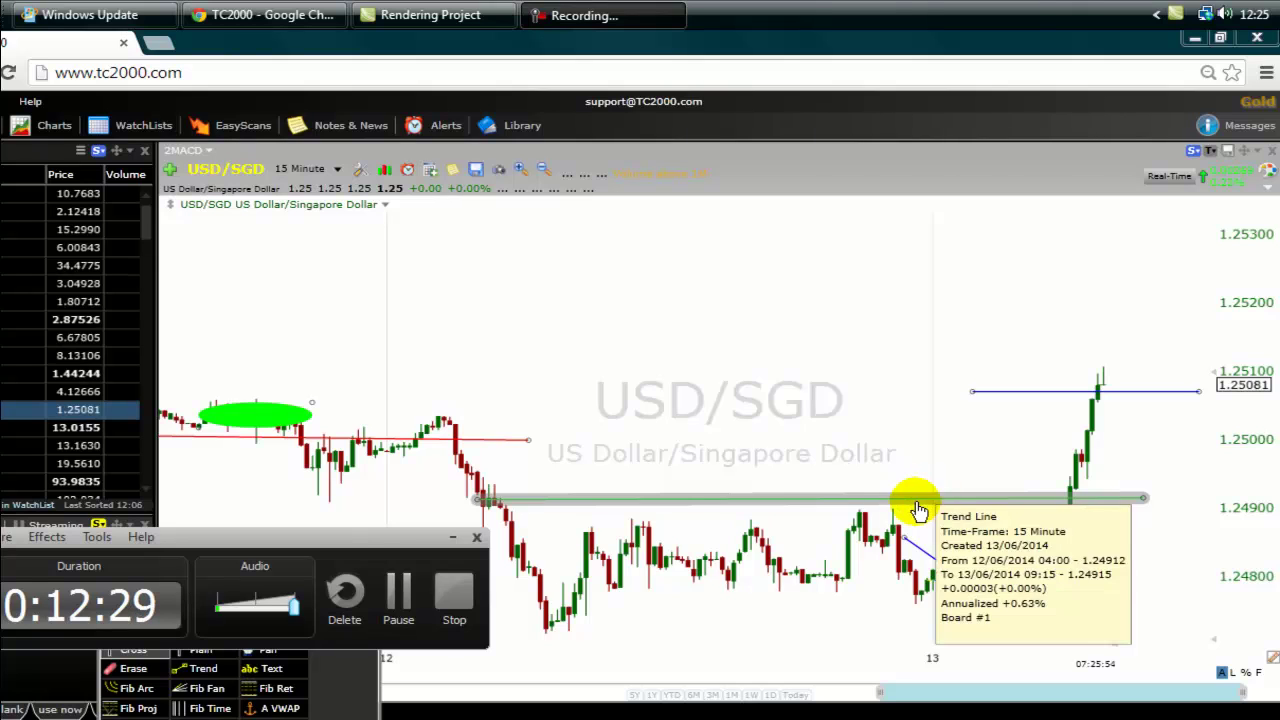
left_click_drag(335, 545, 400, 592)
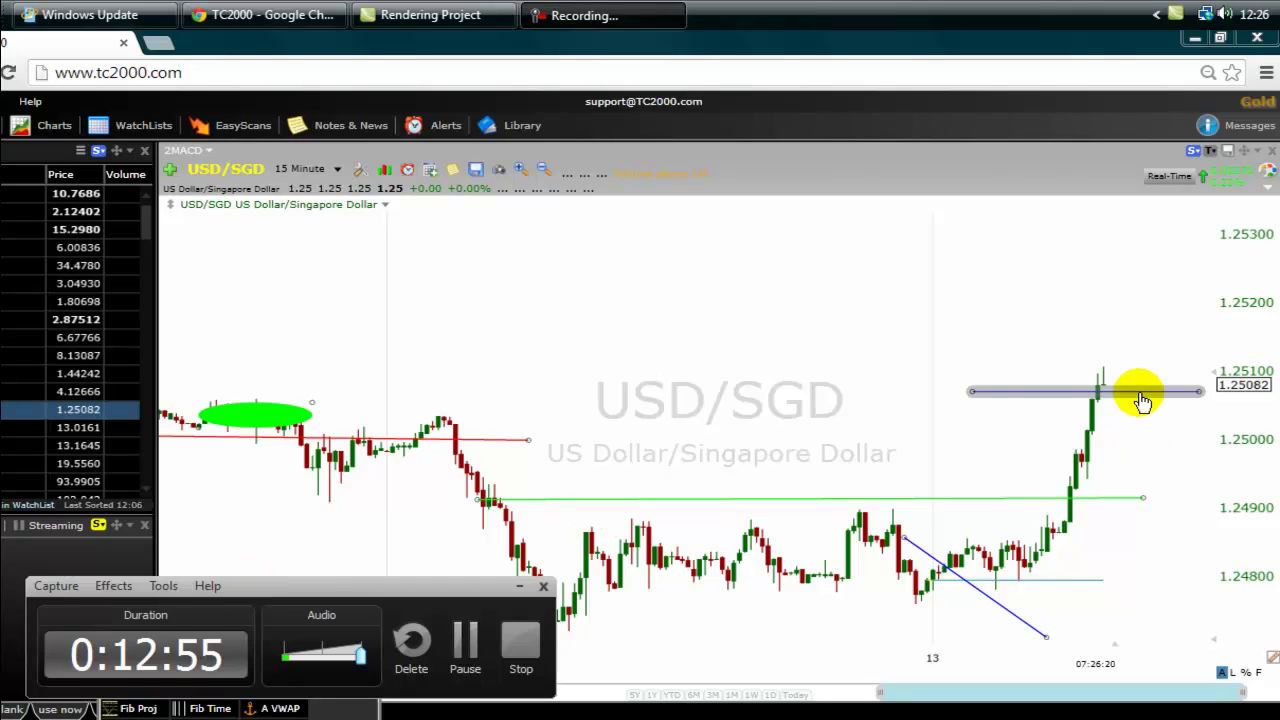
left_click_drag(1114, 396, 1090, 340)
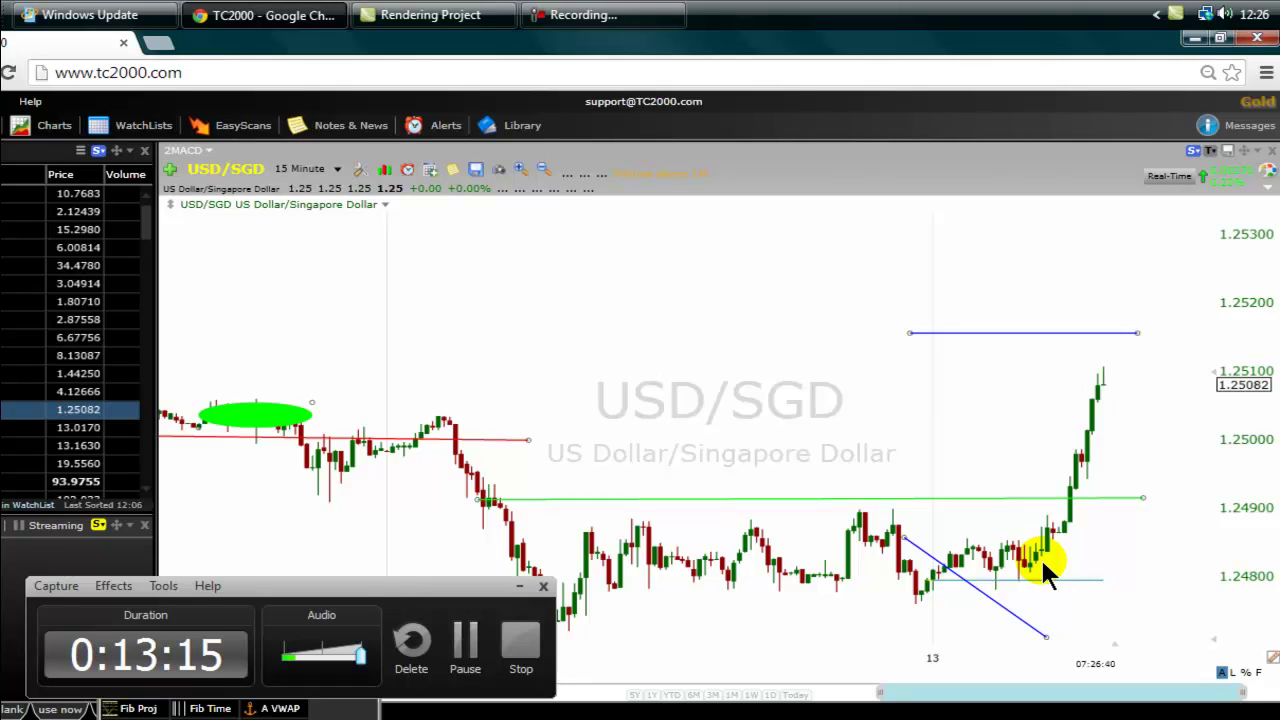
mouse_move(1072, 500)
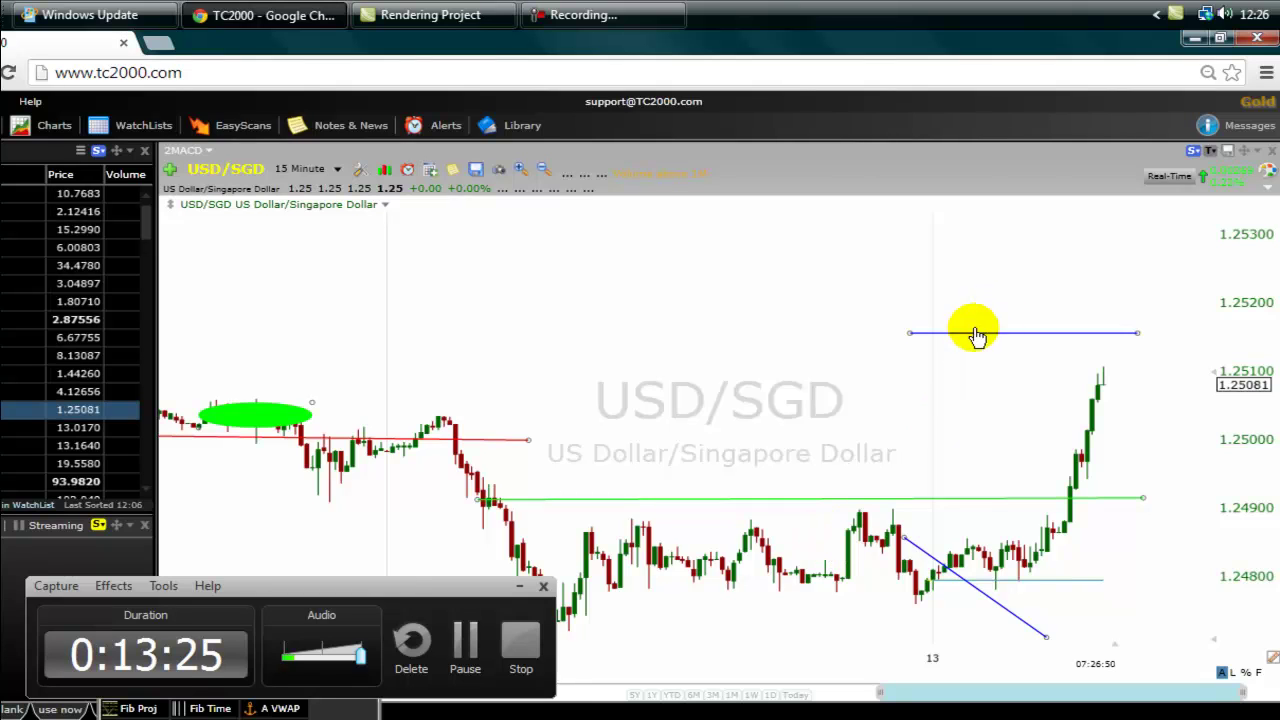
mouse_move(975, 344)
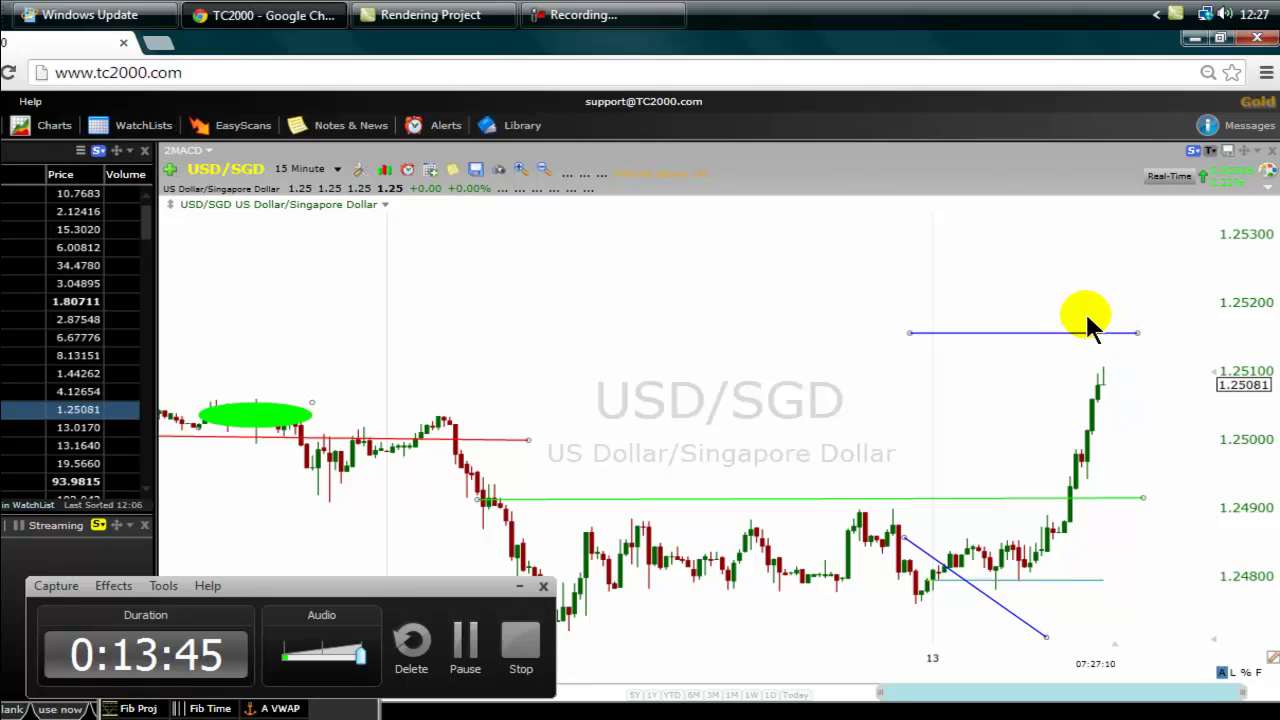
Move the short horizontal blue line beneath the early decline at about 1.2481, and return it above the latest candles at about 1.2516.
left_click_drag(1100, 334, 282, 585)
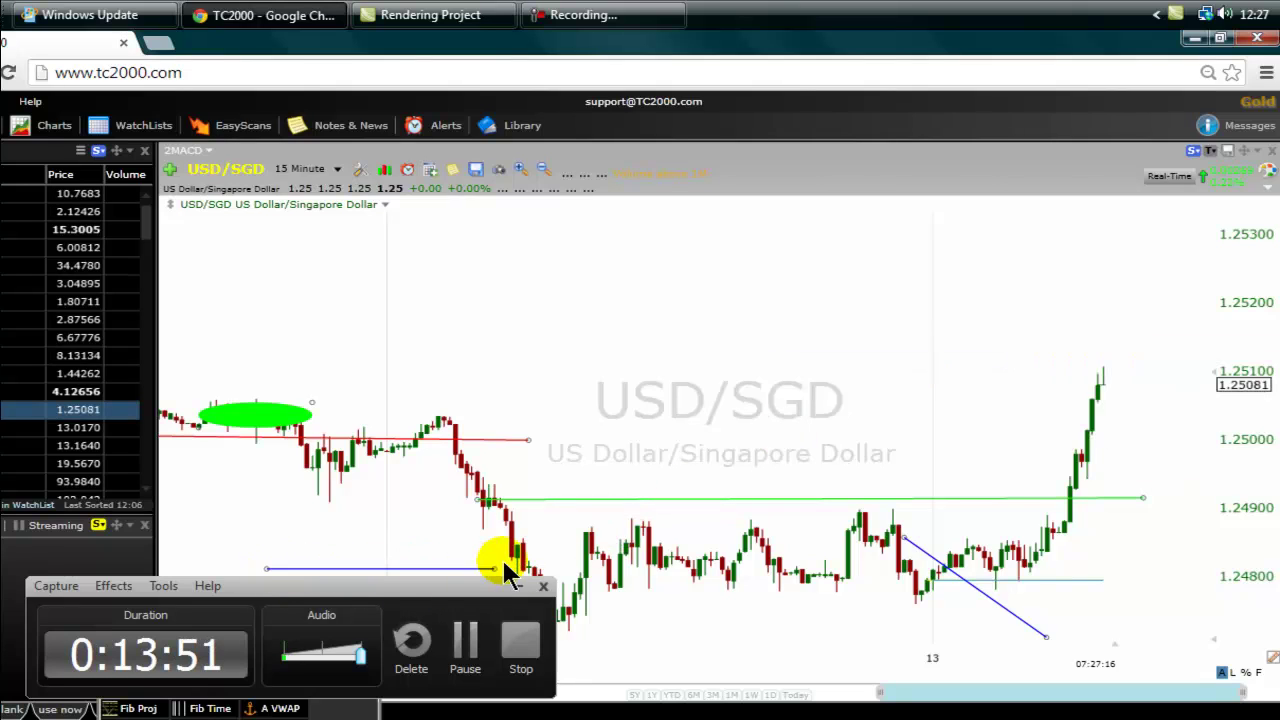
left_click_drag(450, 577, 1087, 341)
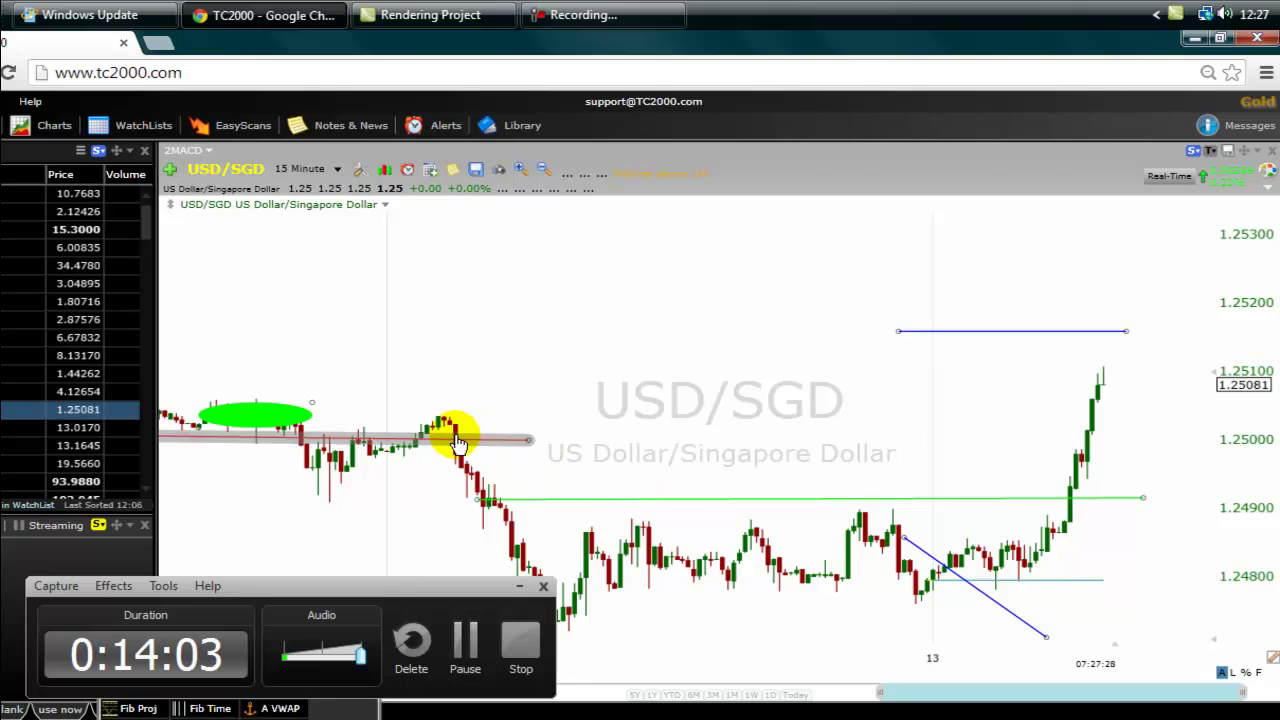
left_click(534, 497)
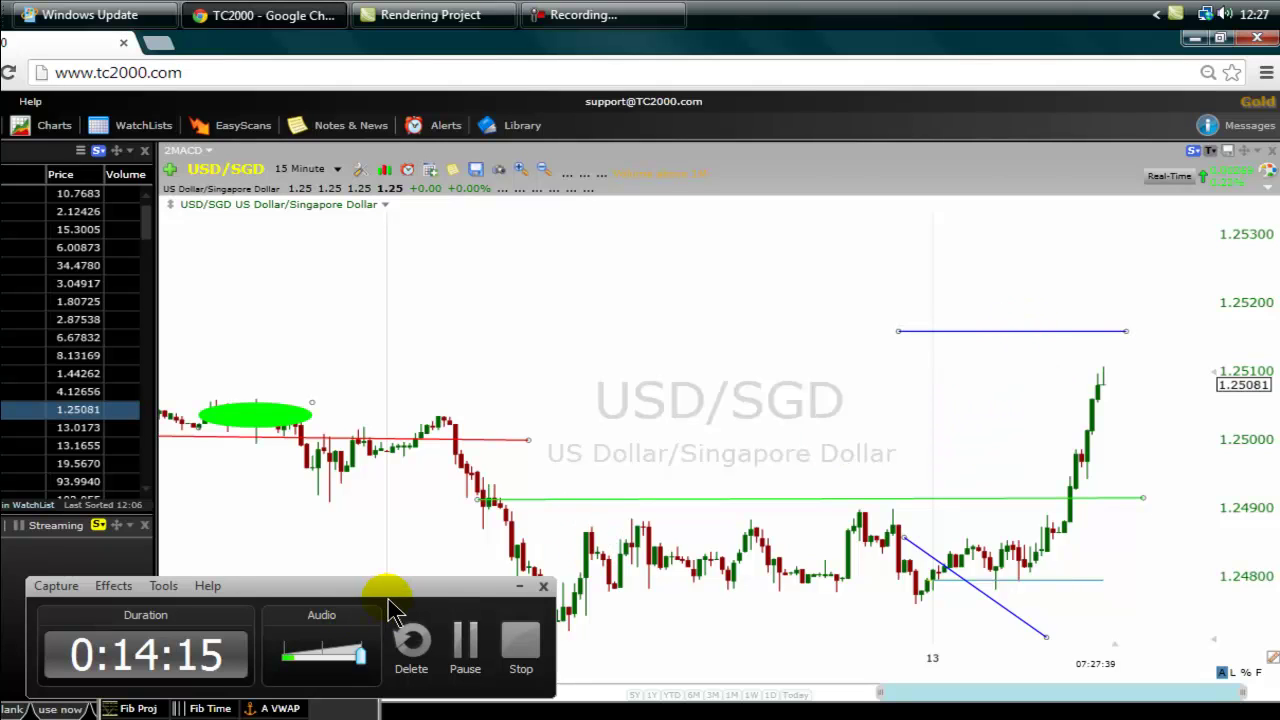
Uncover the Drawing Tools palette and draw a rising trend line from the green line at about 1.2491 up to about 1.2528.
mouse_move(343, 588)
left_mouse_down()
mouse_move(266, 534)
mouse_move(243, 357)
left_mouse_up()
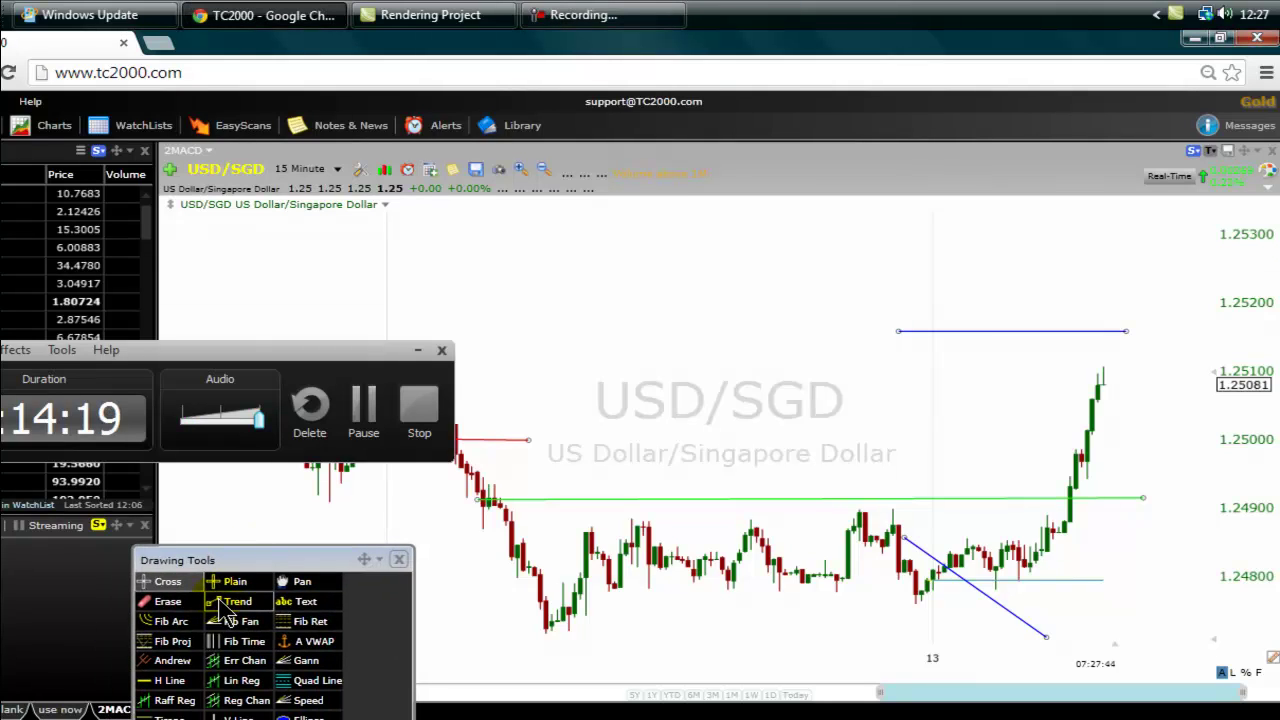
left_click(230, 602)
mouse_move(670, 498)
left_mouse_down()
mouse_move(932, 316)
mouse_move(1122, 252)
left_mouse_up()
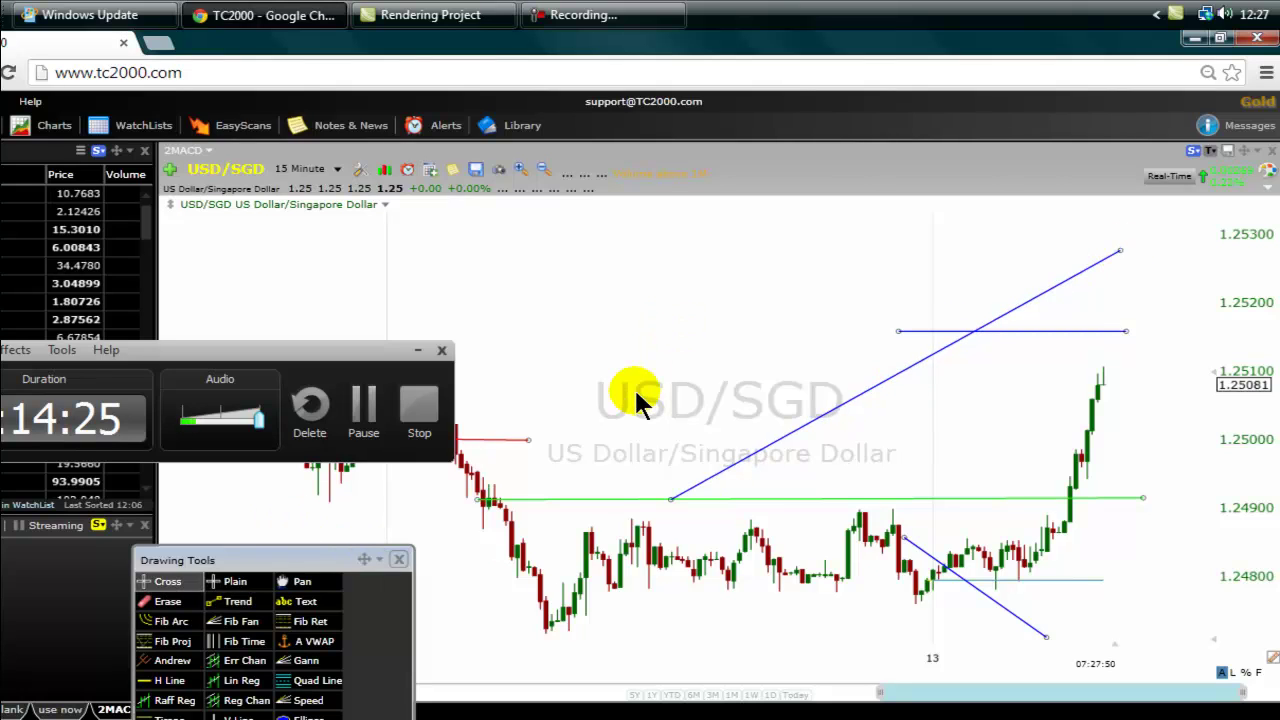
Draw a steep falling trend line from the rising line's upper end at about 1.2528 down to about 1.2471.
left_click(232, 601)
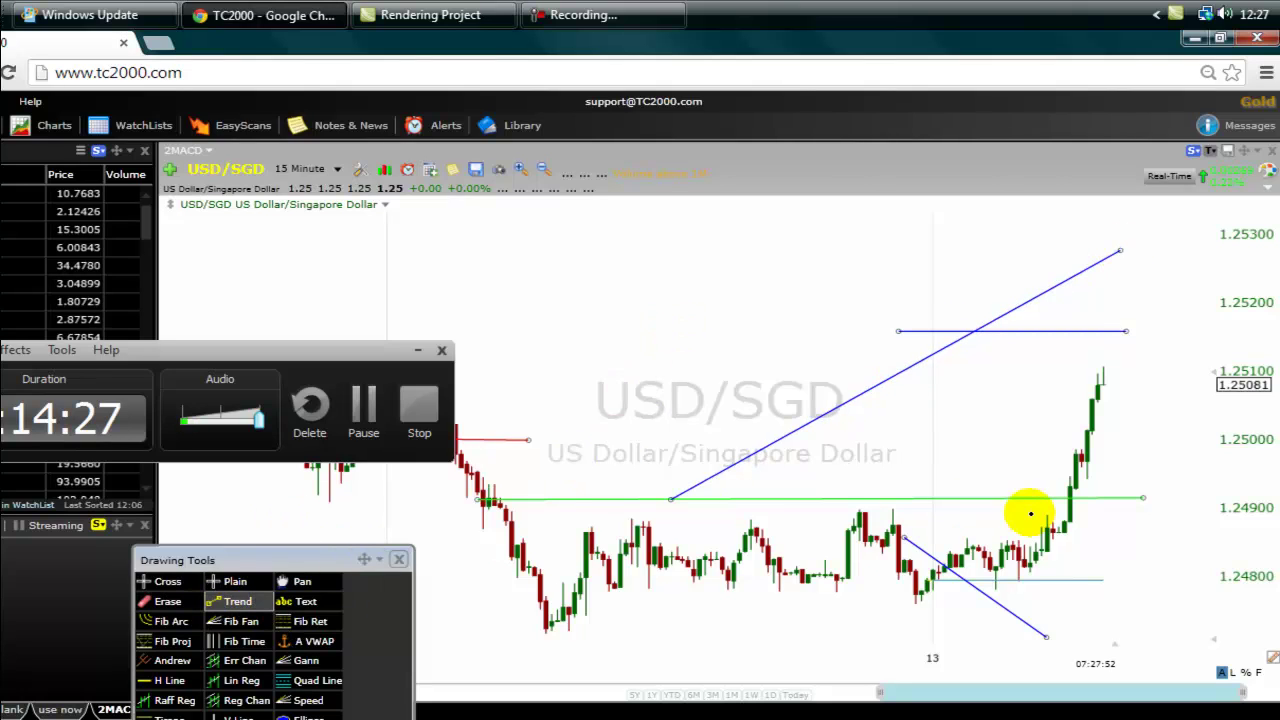
left_click_drag(1120, 258, 1172, 664)
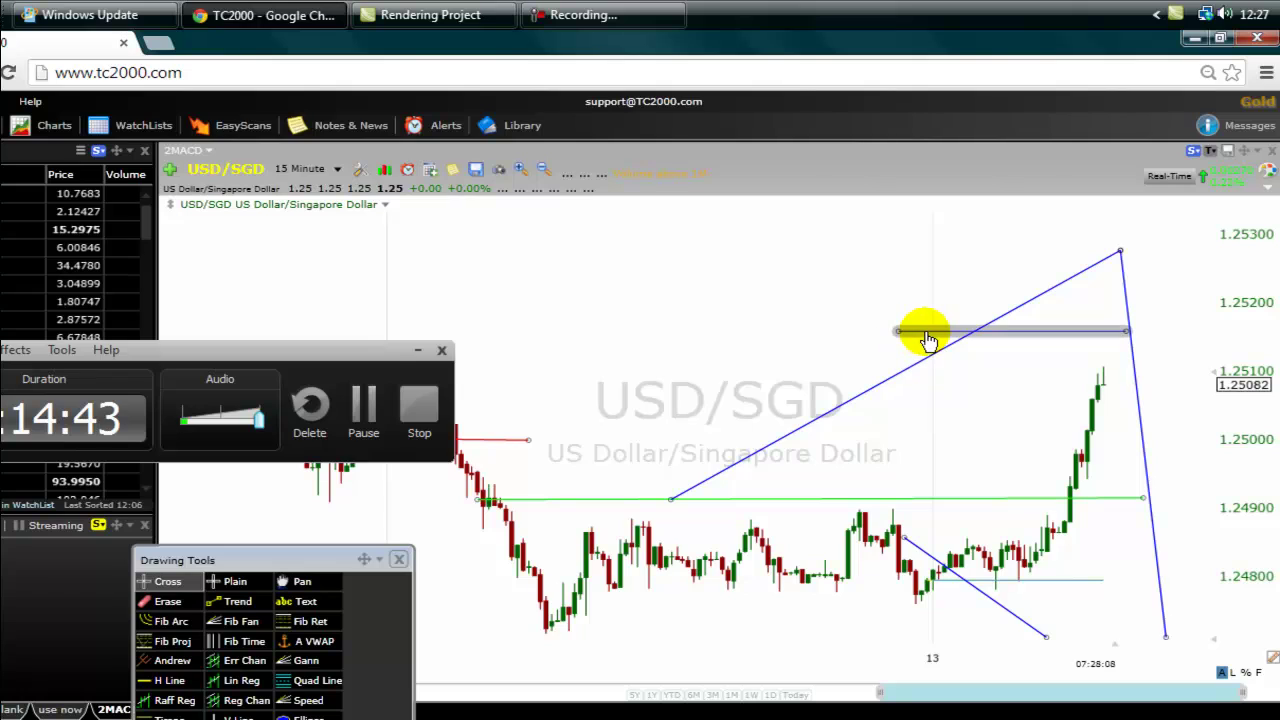
mouse_move(928, 340)
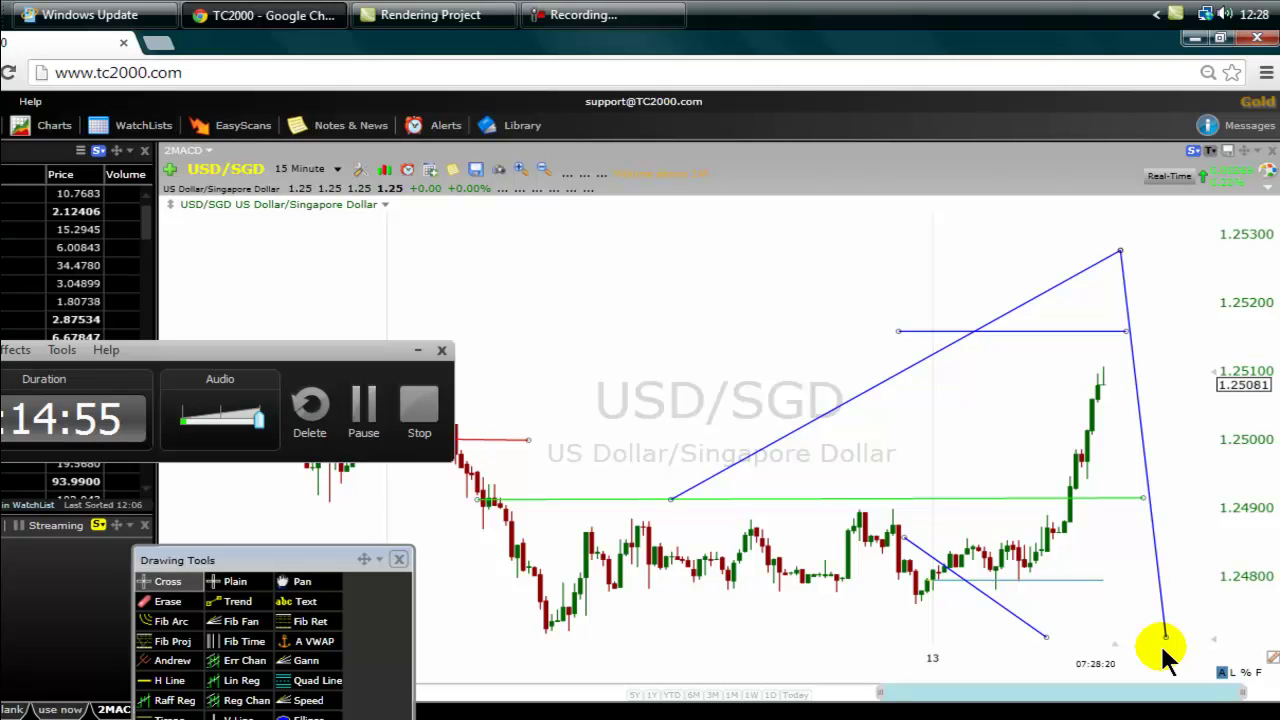
Move the recorder window to the lower edge of the screen, uncovering the green ellipse, the early candles and the Drawing Tools palette.
left_click(302, 437)
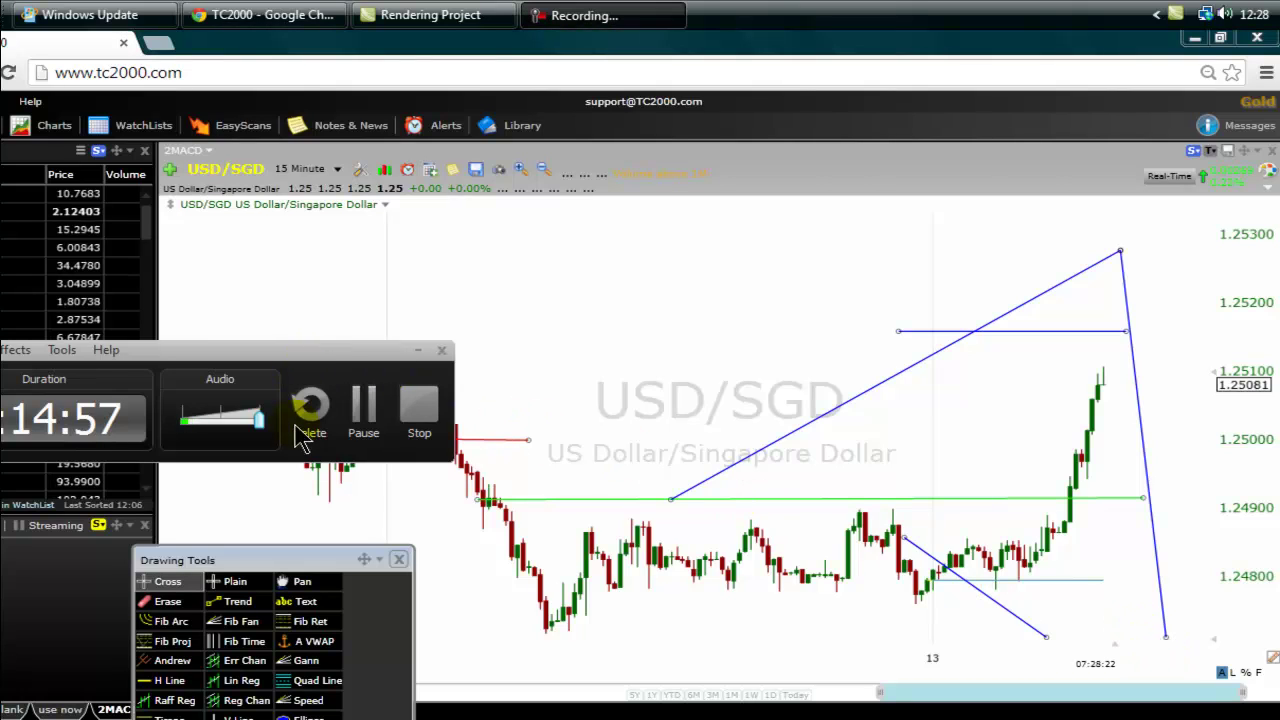
left_click_drag(310, 352, 860, 643)
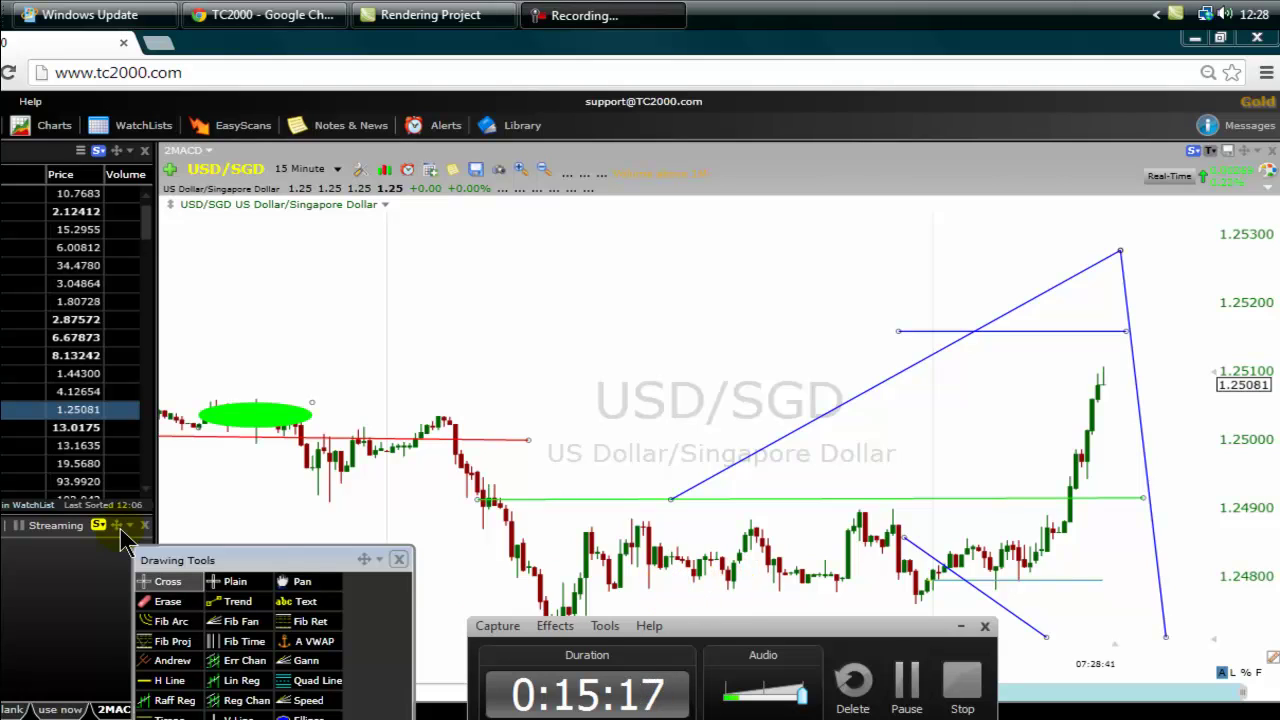
left_click(555, 625)
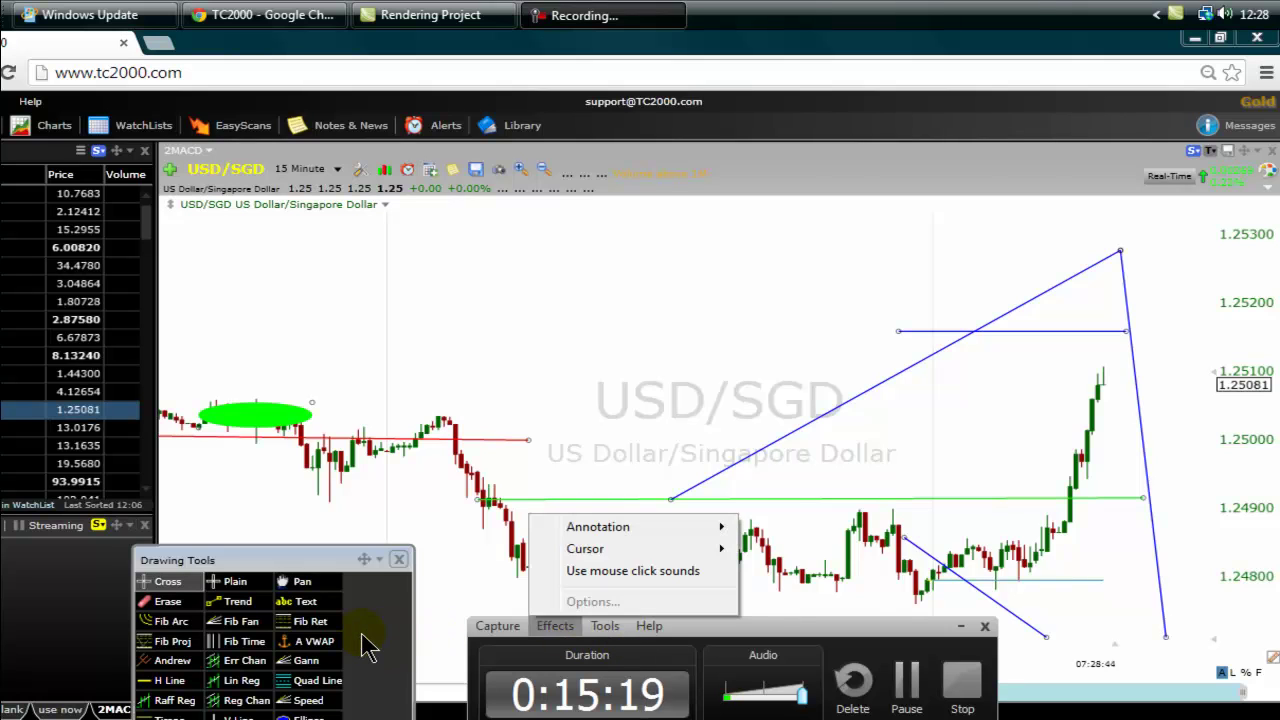
mouse_move(643, 631)
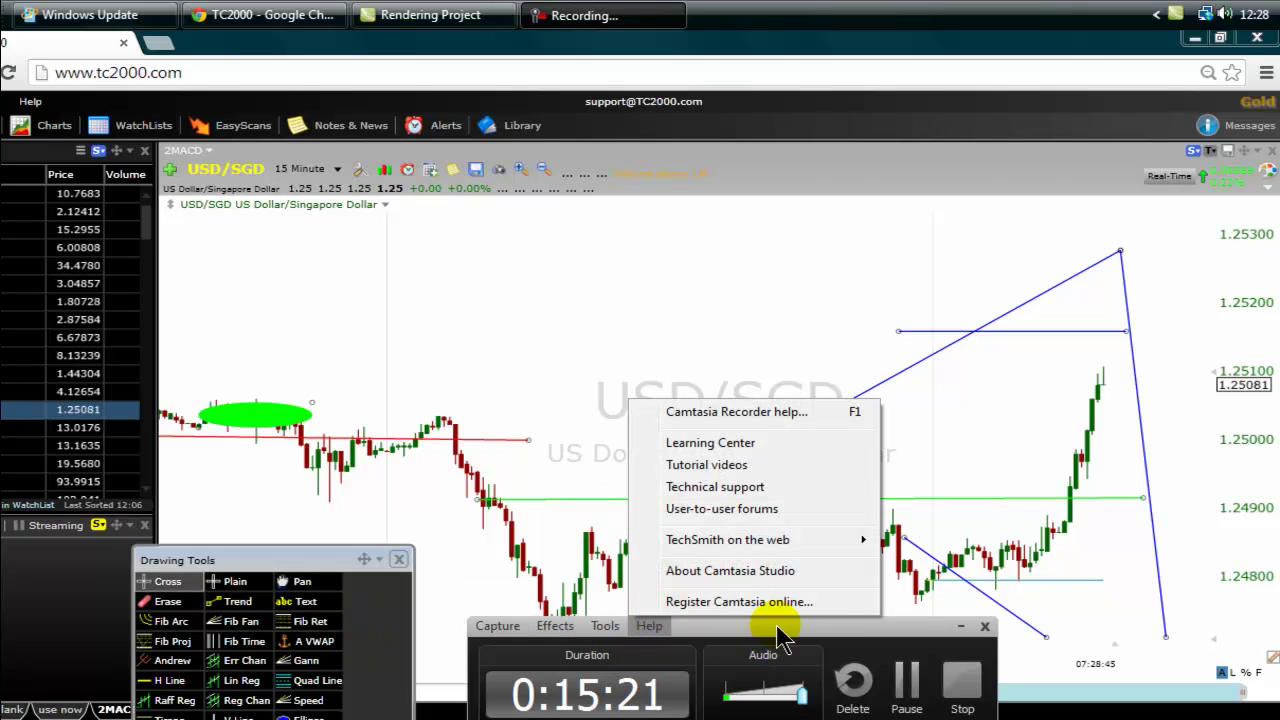
left_click(505, 308)
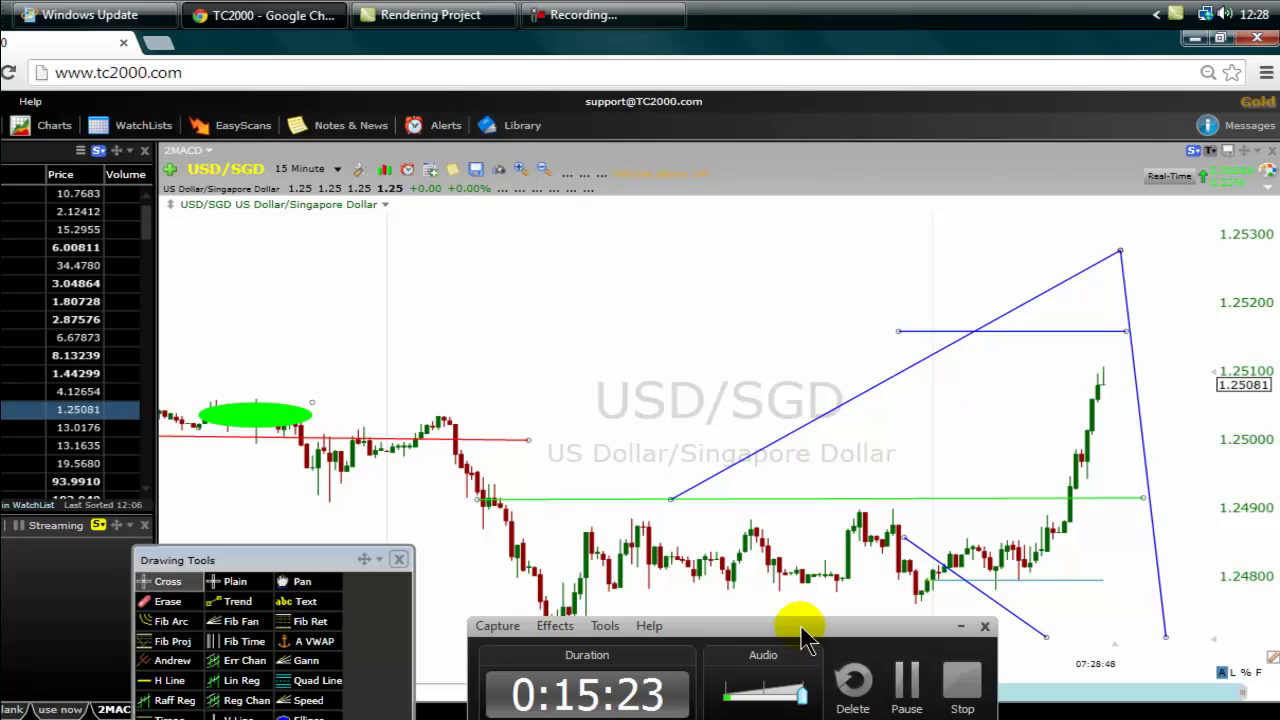
left_click_drag(805, 632, 380, 700)
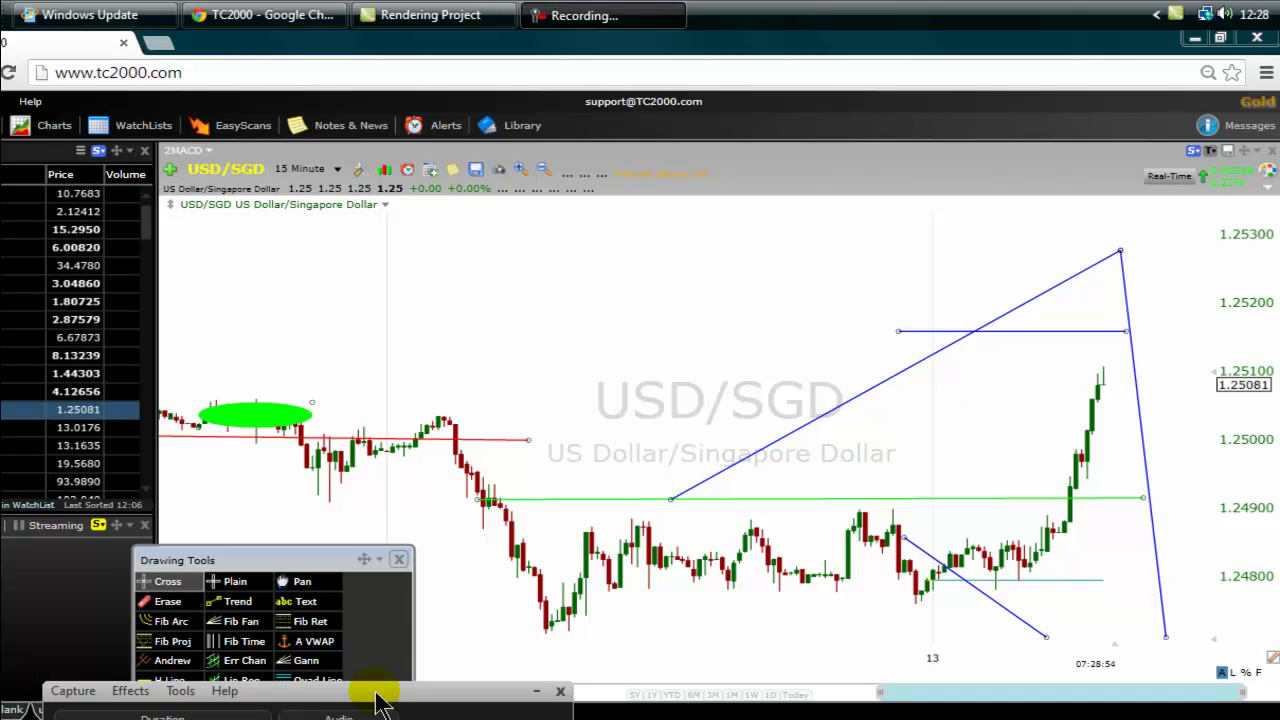
Raise the red trend line to about 1.2502, through the green ellipse and the small peak before the decline.
left_click(424, 441)
left_click_drag(425, 440, 445, 424)
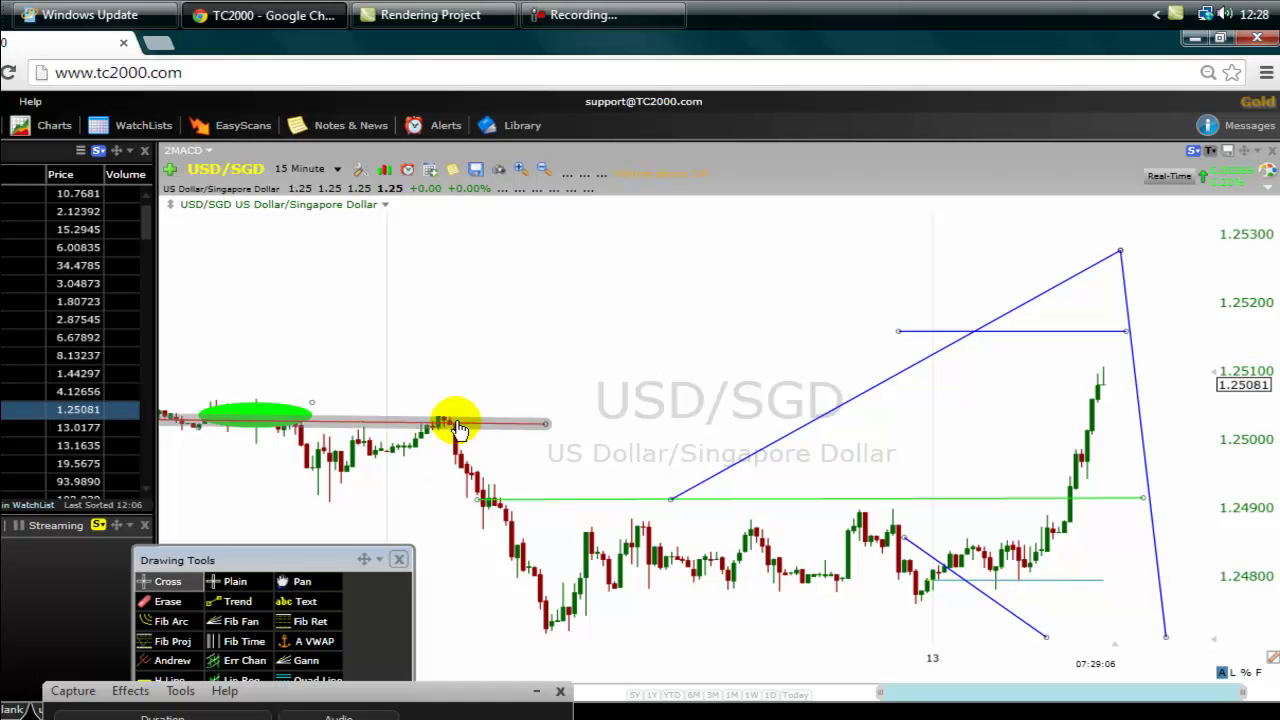
mouse_move(440, 430)
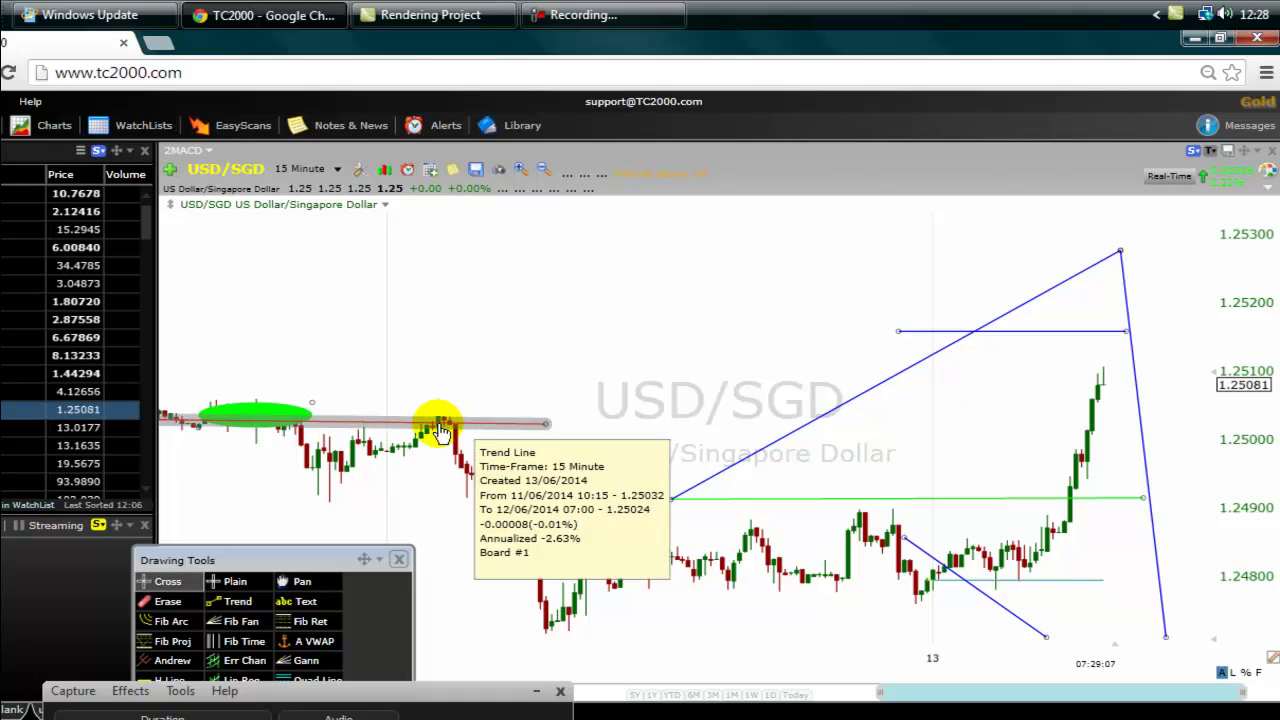
Draw a rising trend line from the red line at about 1.2502 to 1.2533, and a falling one crossing it from about 1.2528 to 1.2471.
left_click(237, 601)
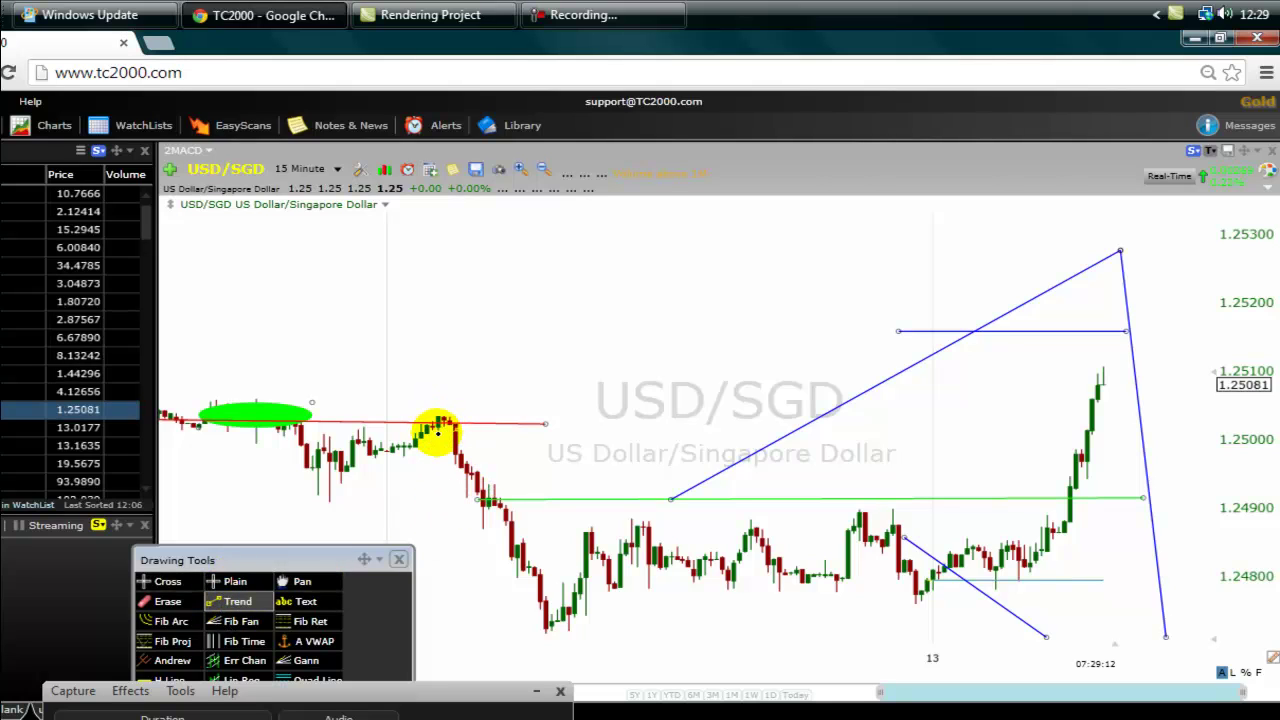
mouse_move(440, 430)
left_mouse_down()
mouse_move(586, 280)
mouse_move(614, 213)
left_mouse_up()
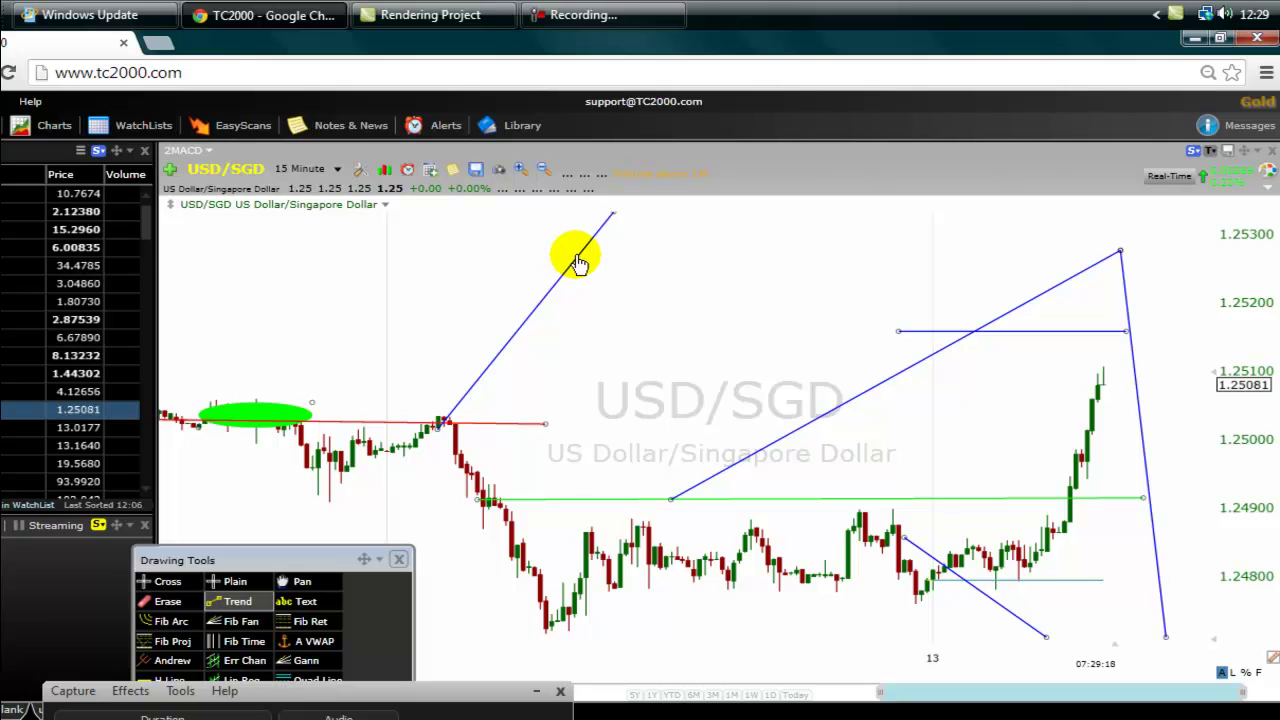
left_click_drag(563, 252, 591, 331)
left_click_drag(608, 381, 623, 677)
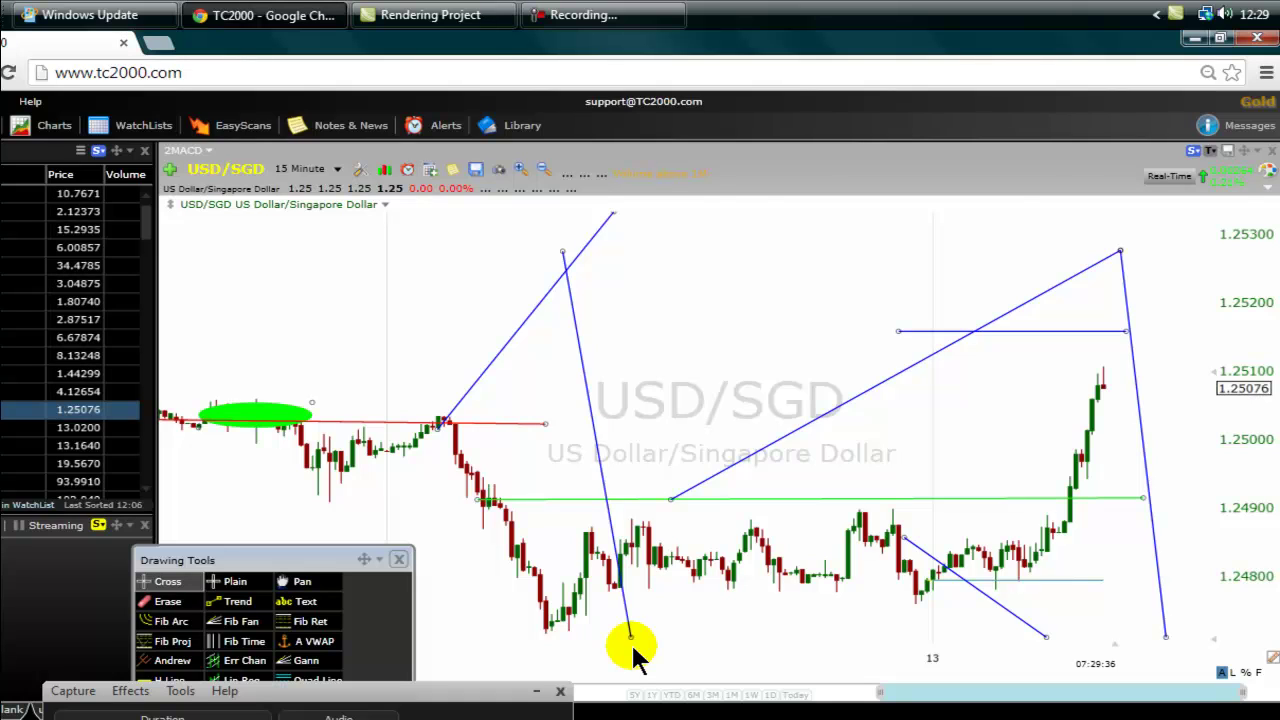
Lower the red trend line to about 1.2495, along the lows of the candles before the decline.
mouse_move(437, 428)
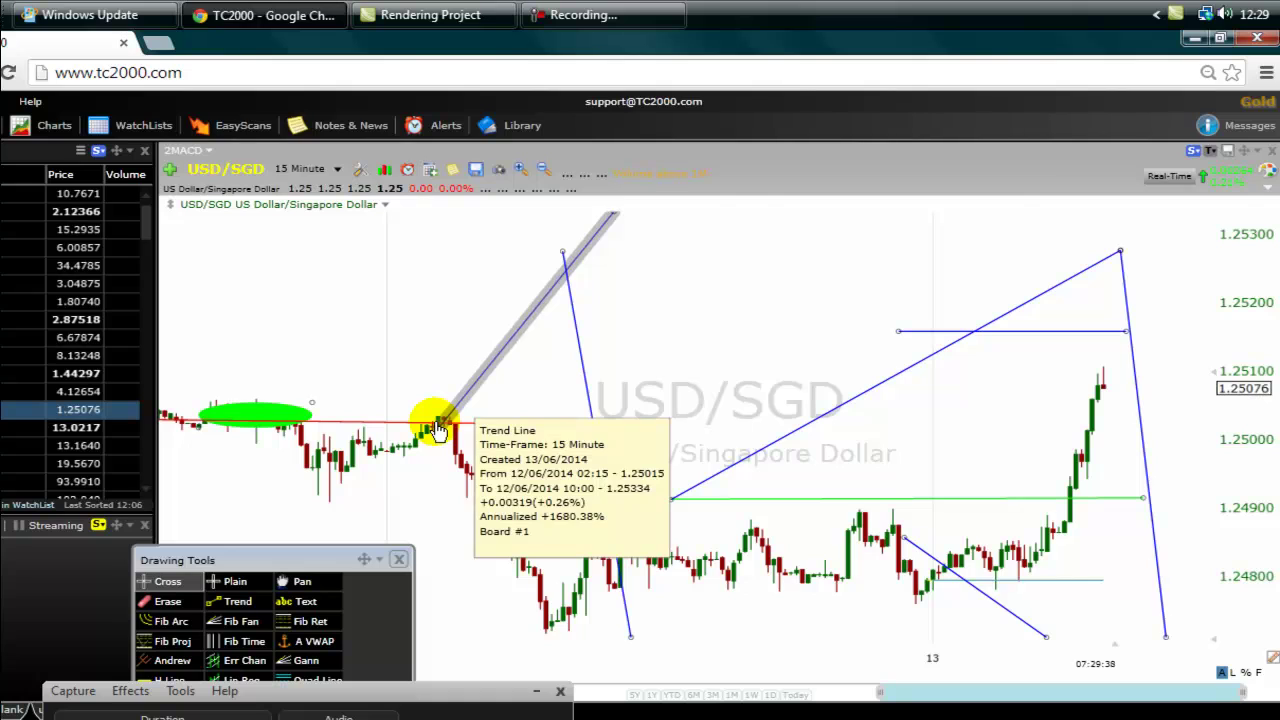
left_click_drag(437, 428, 462, 474)
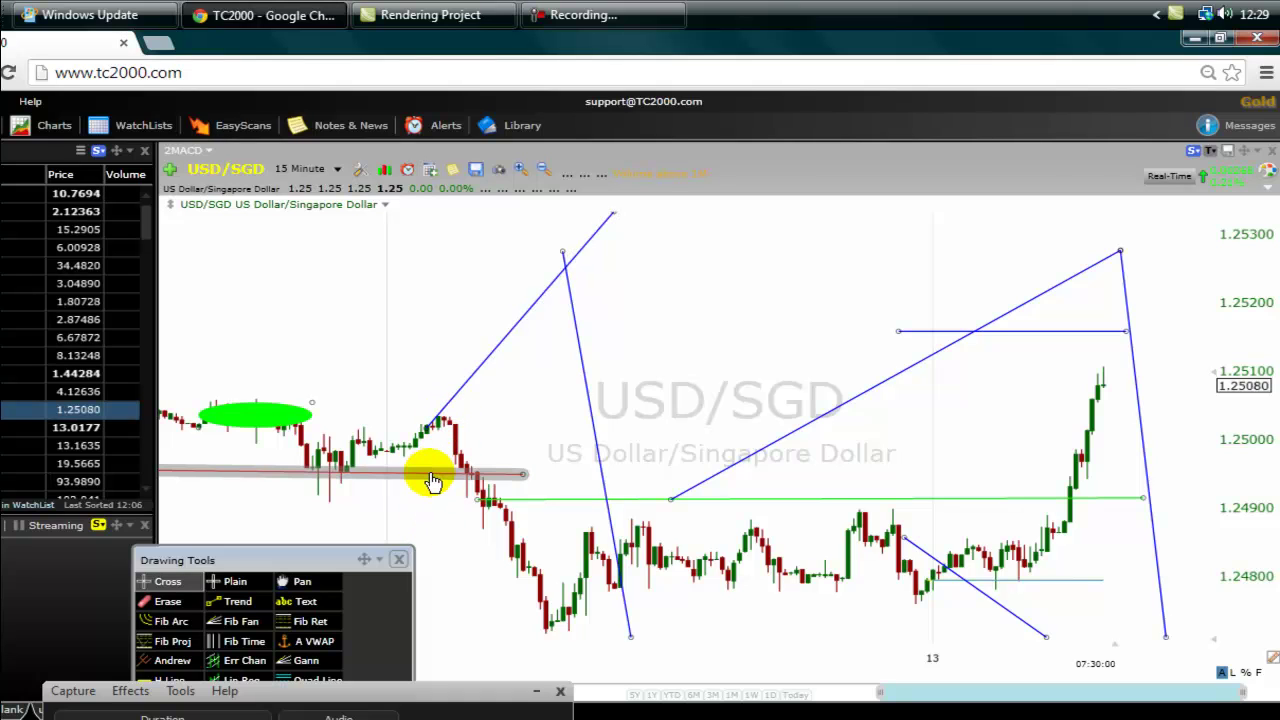
Raise the red trend line to the early peaks at about 1.2503, and return it to the lows at about 1.2495.
mouse_move(432, 481)
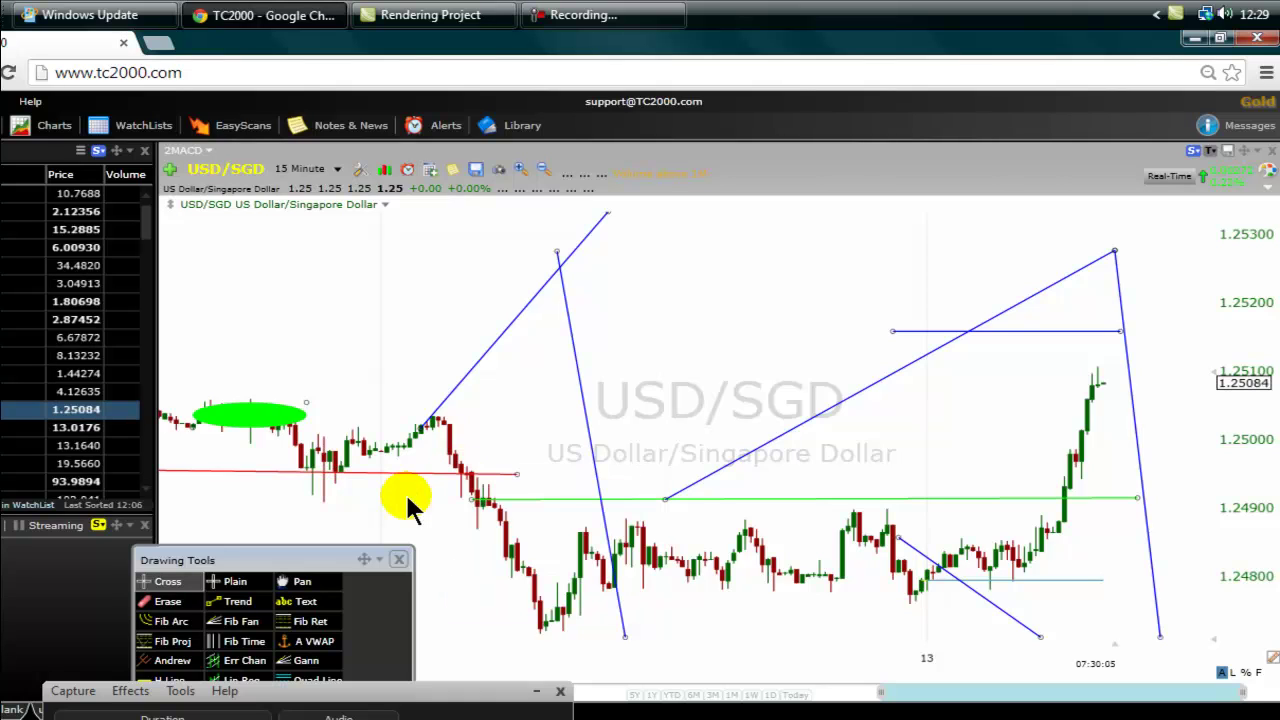
left_click_drag(423, 475, 450, 420)
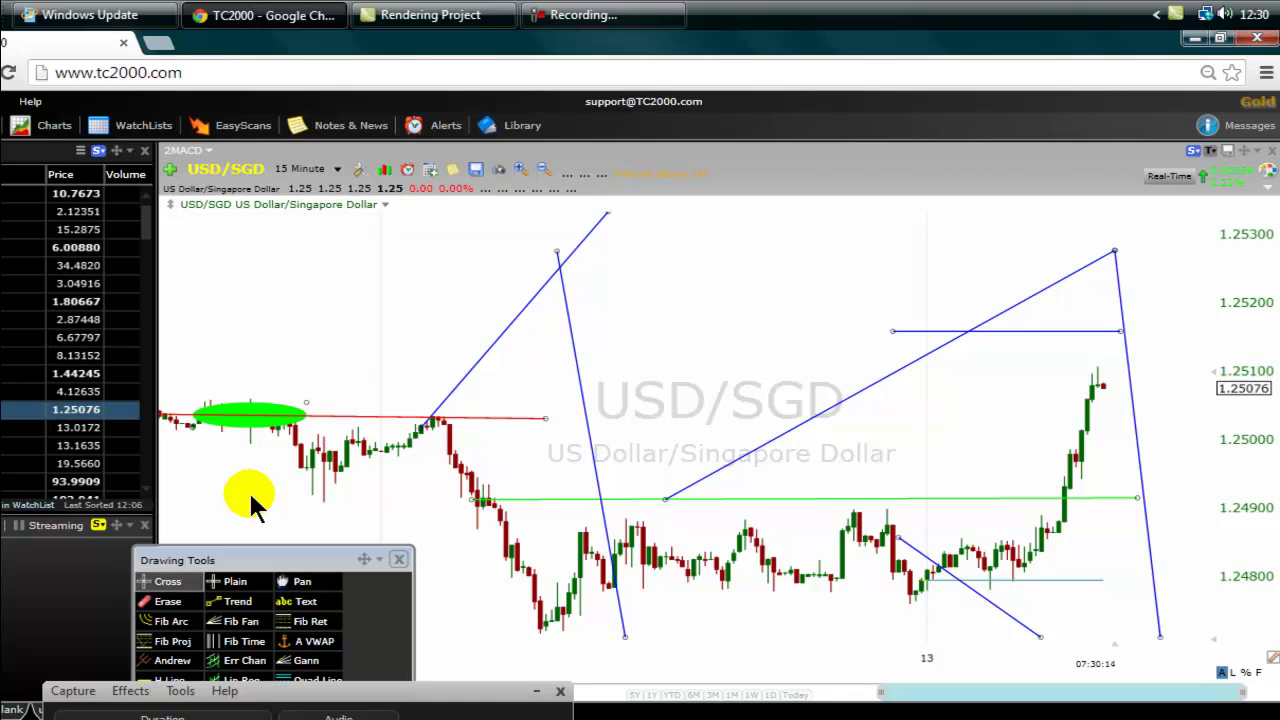
left_click_drag(330, 420, 312, 482)
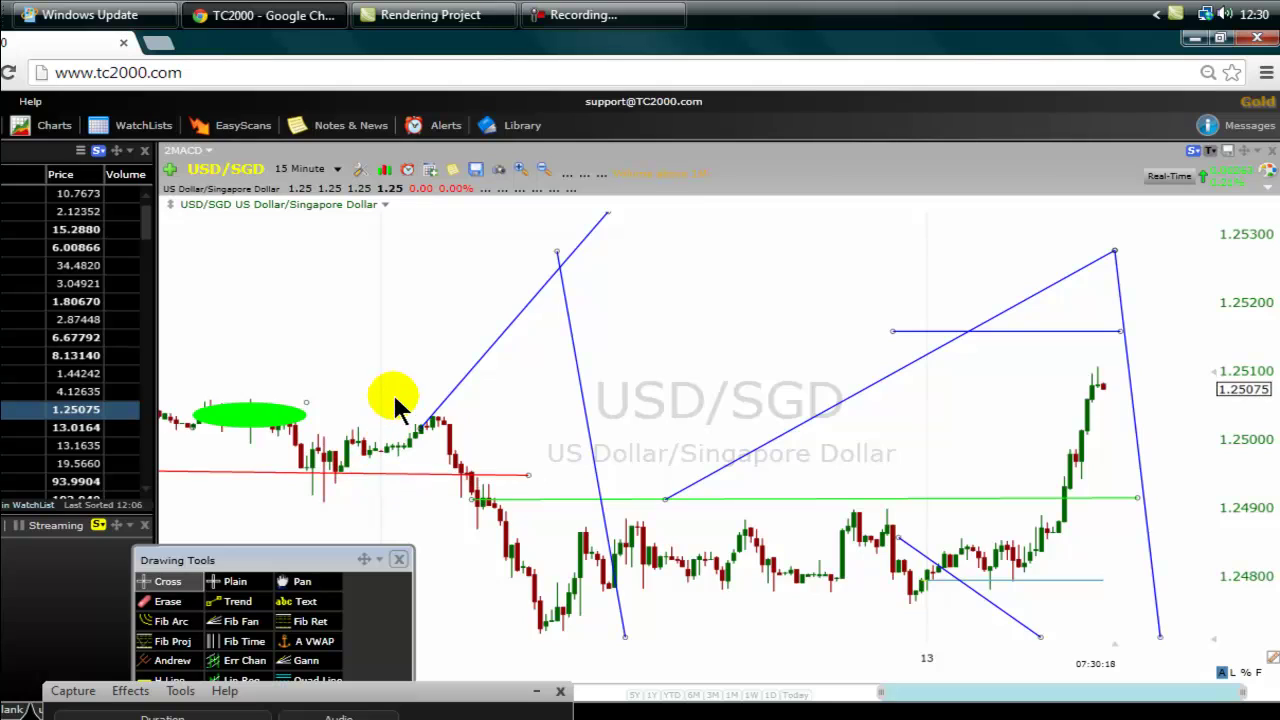
left_click_drag(426, 281, 426, 285)
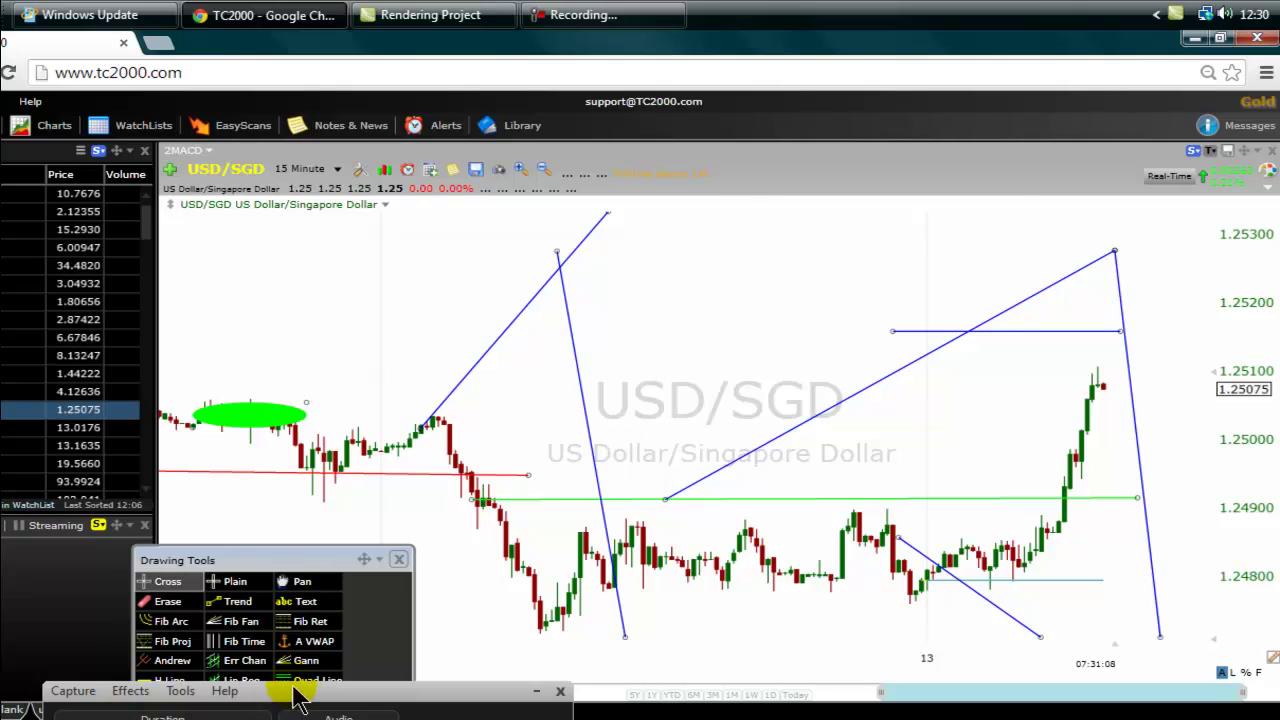
Bring the recorder window back into full view over the Drawing Tools palette, clear of the red trend line.
left_click_drag(422, 691, 357, 497)
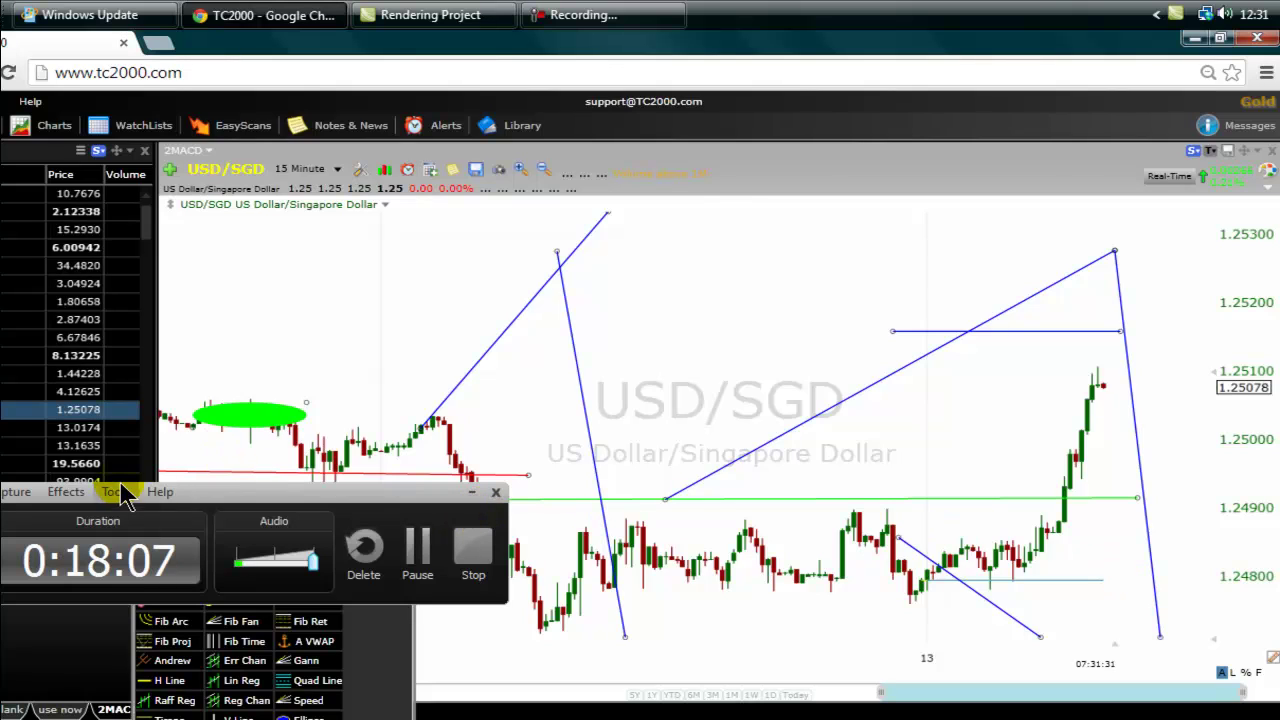
left_click_drag(303, 489, 246, 538)
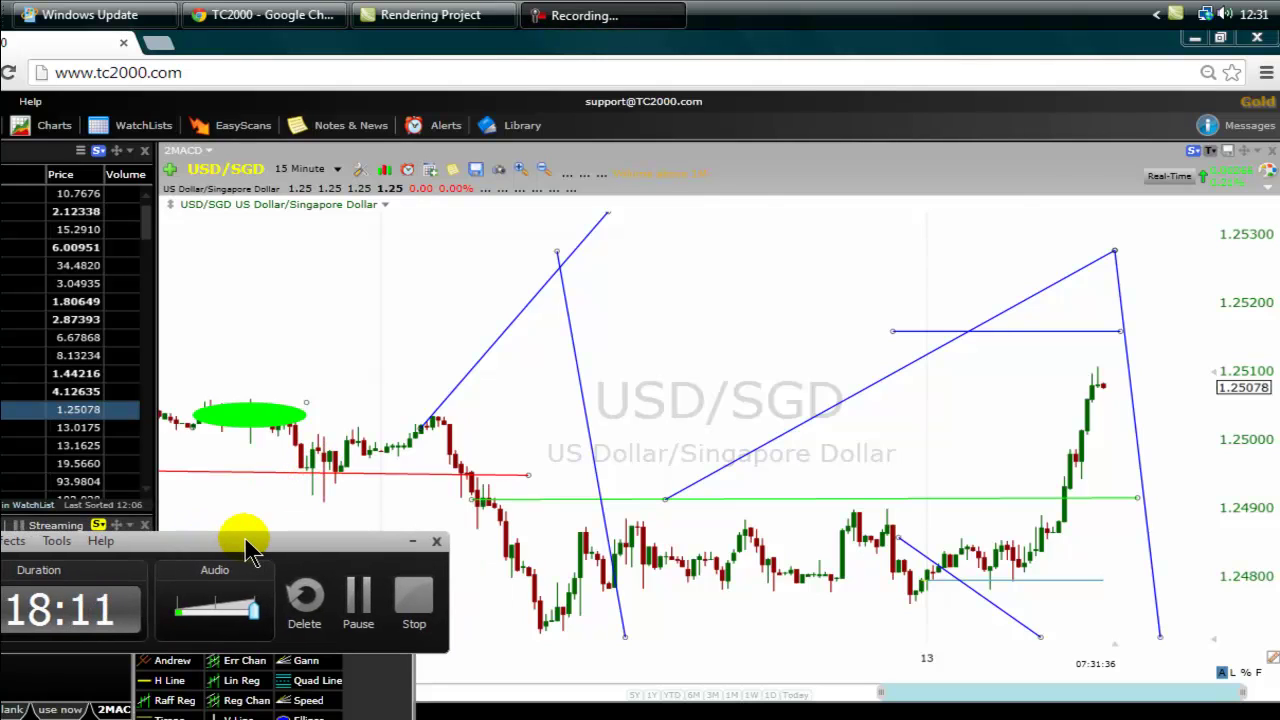